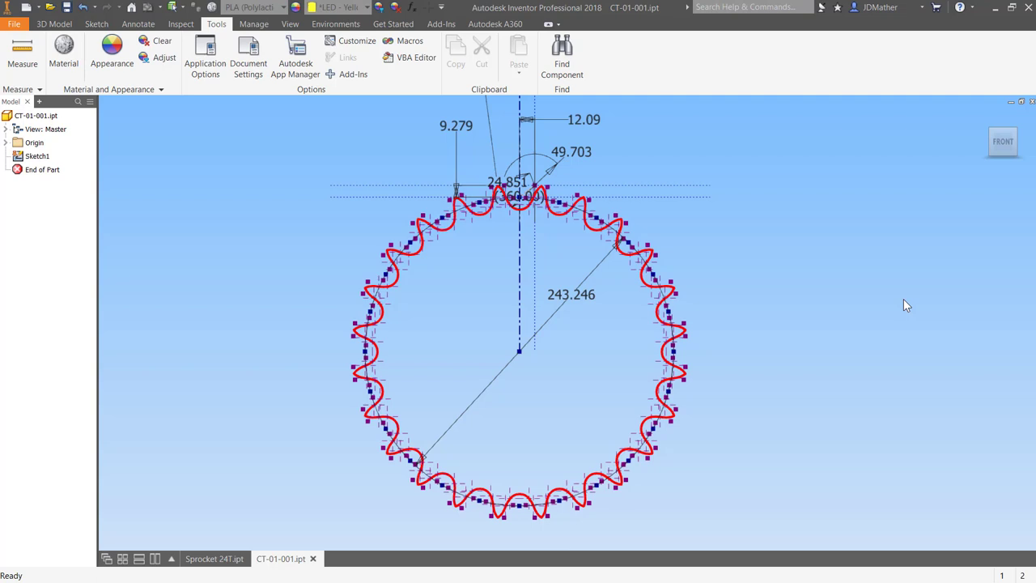
Edit Sketch1 and show all constraints, zooming in to inspect the sprocket profile glyphs.
double_click(37, 156)
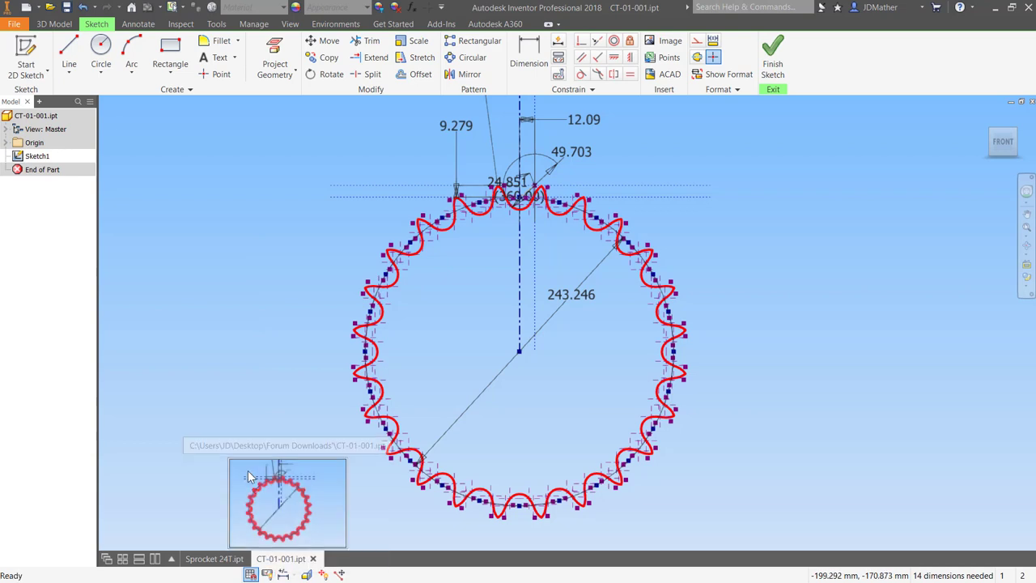
click(266, 574)
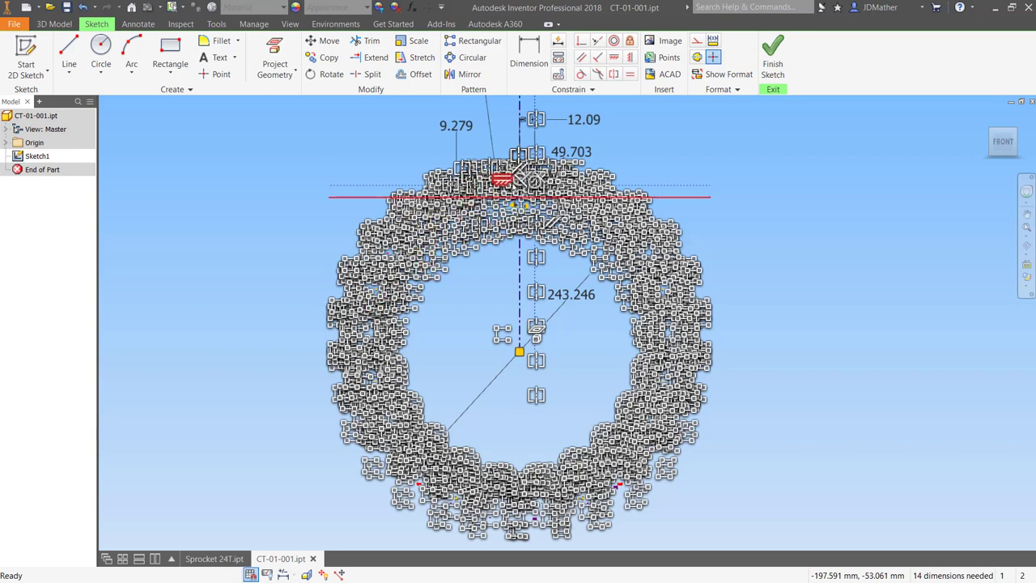
scroll(408, 176, up, 5)
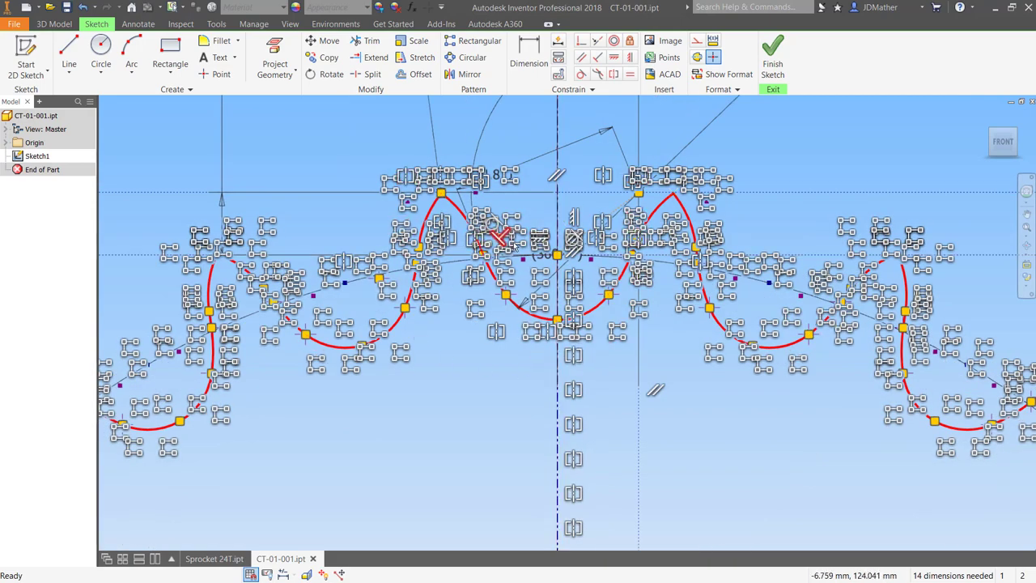
scroll(505, 252, down, 3)
scroll(505, 258, down, 3)
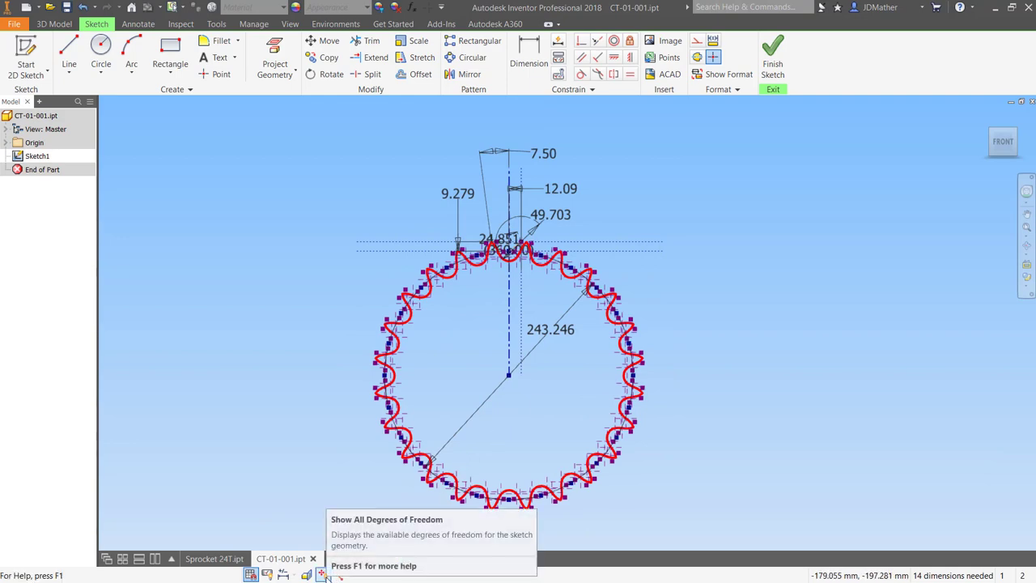
click(321, 575)
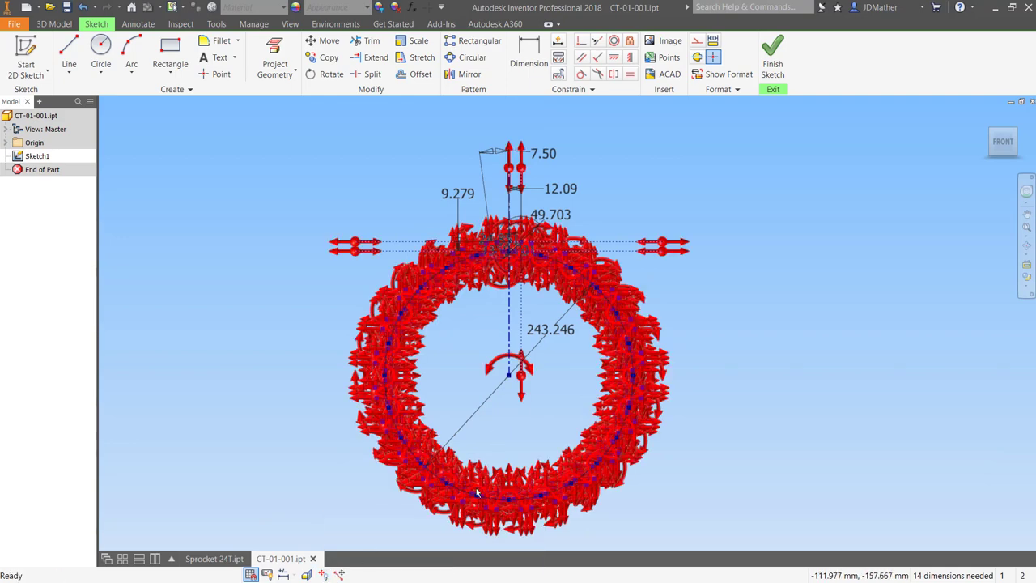
scroll(518, 381, up, 2)
scroll(518, 380, up, 2)
scroll(518, 380, down, 2)
scroll(625, 311, up, 2)
scroll(574, 291, up, 2)
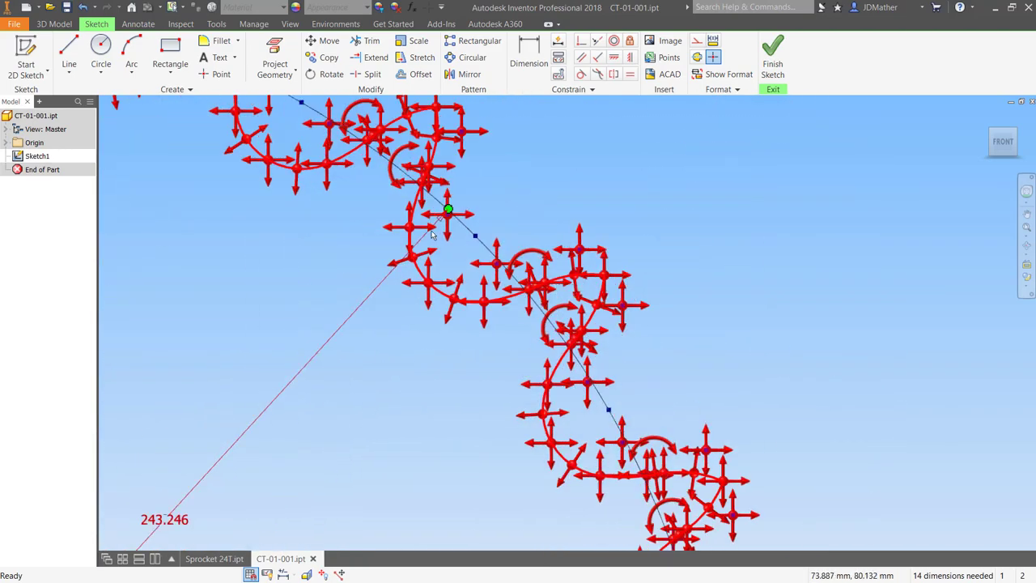
scroll(579, 258, down, 3)
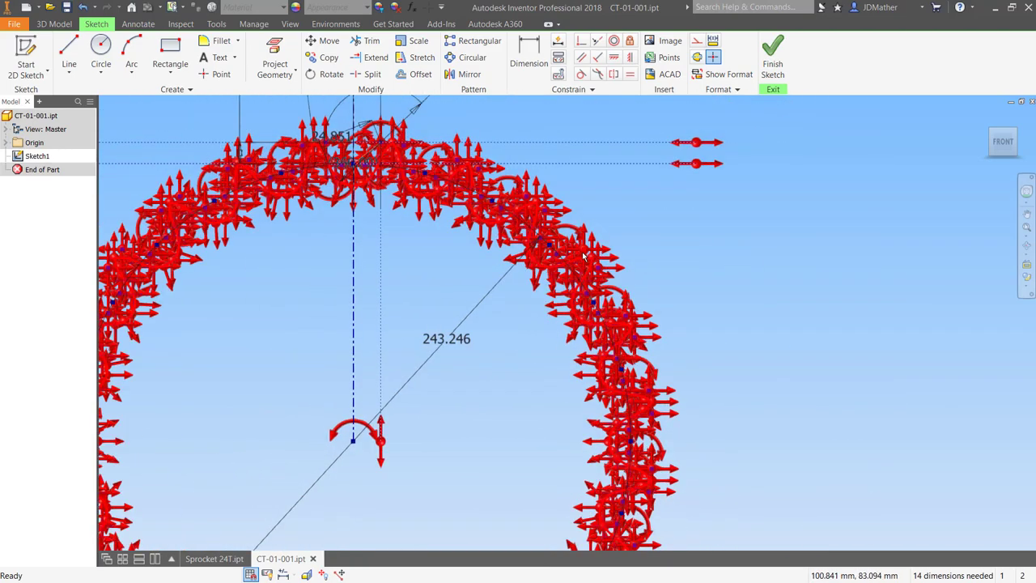
scroll(567, 275, down, 1)
scroll(534, 331, down, 1)
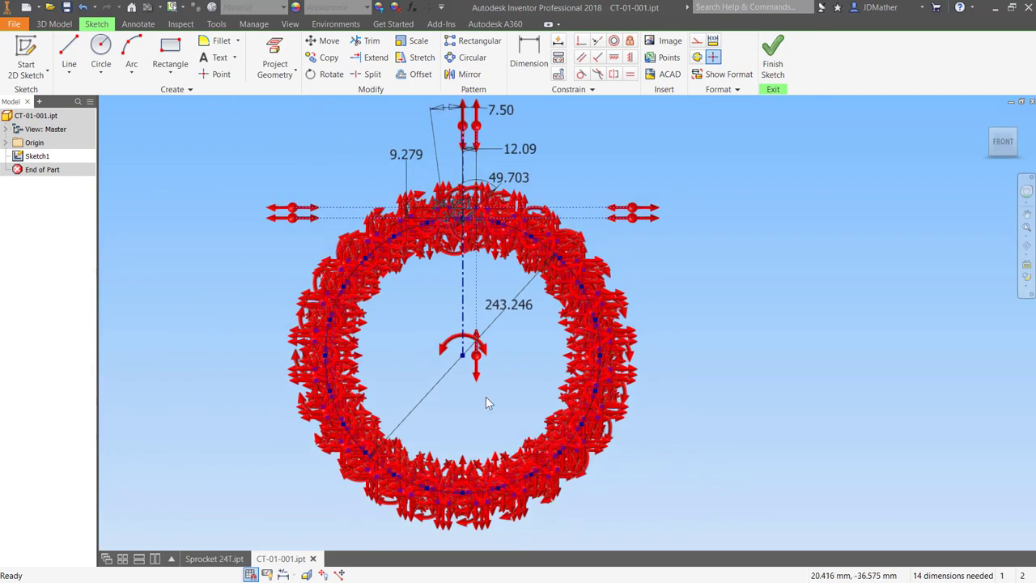
scroll(484, 394, up, 1)
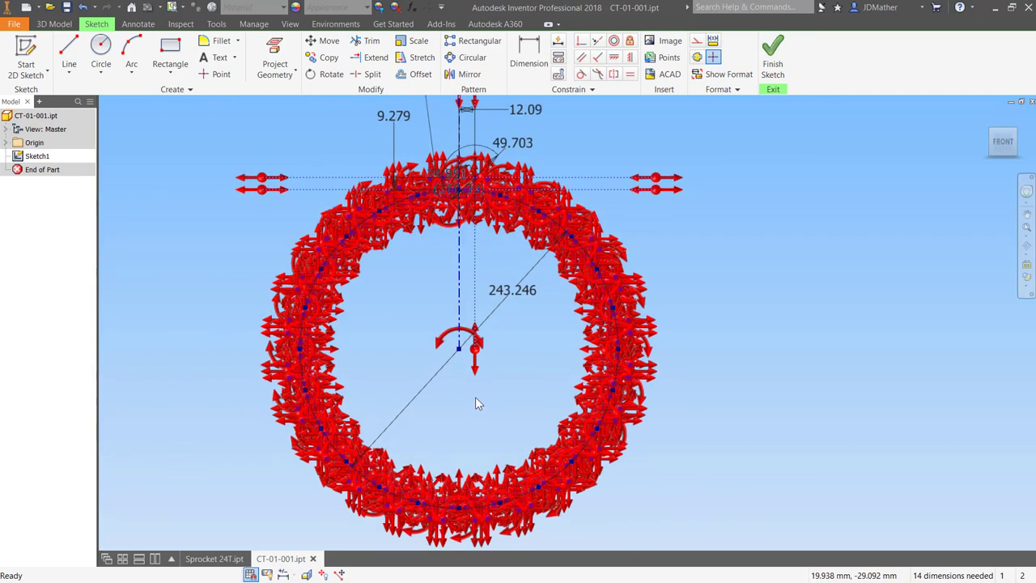
click(323, 575)
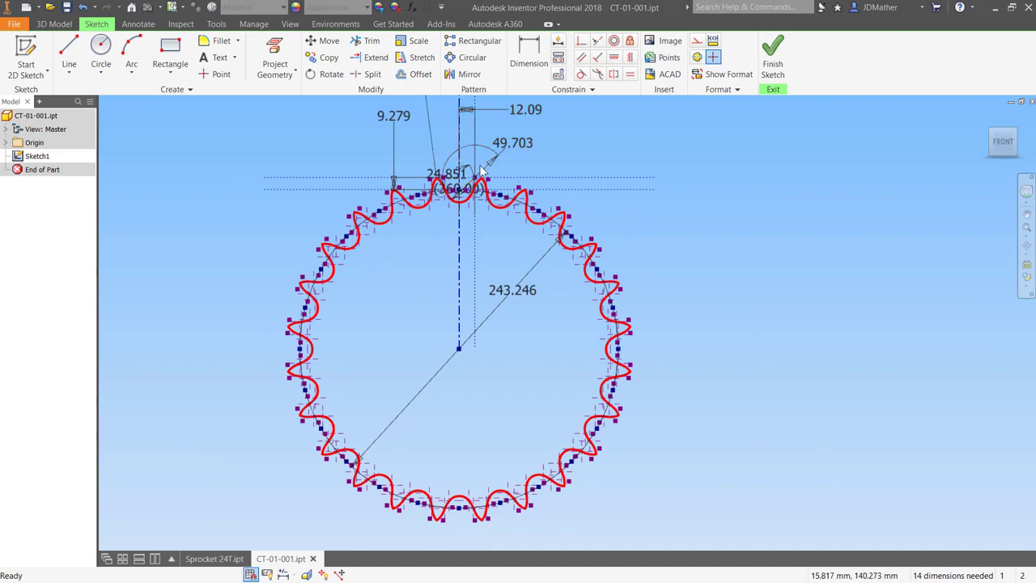
scroll(483, 176, up, 5)
scroll(522, 231, up, 3)
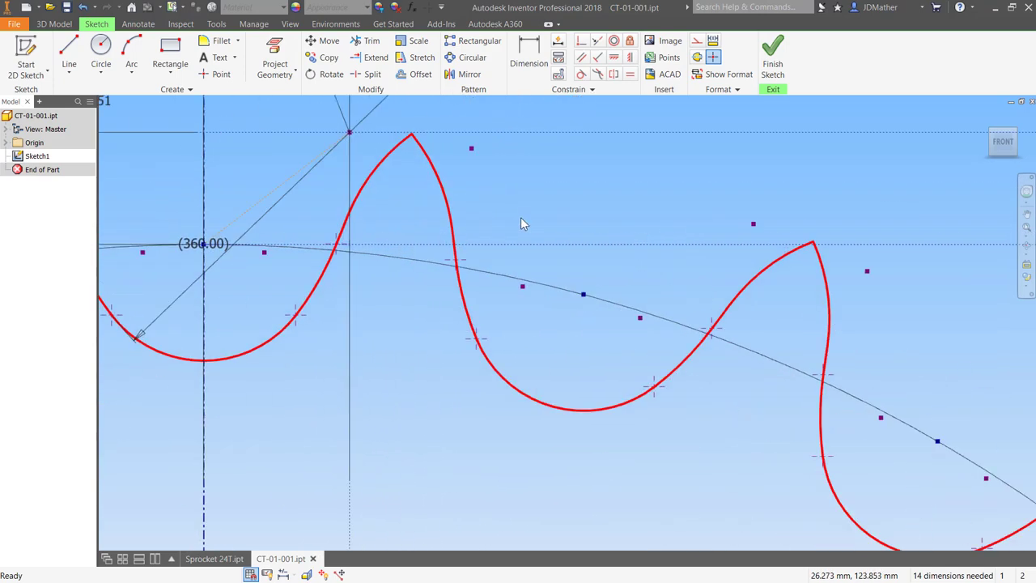
scroll(390, 150, up, 1)
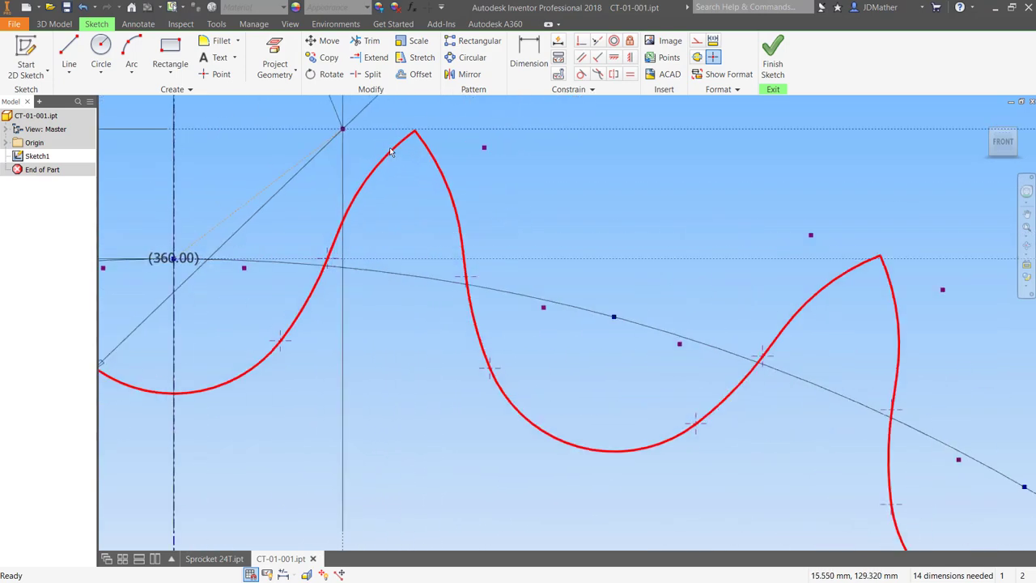
scroll(388, 150, up, 1)
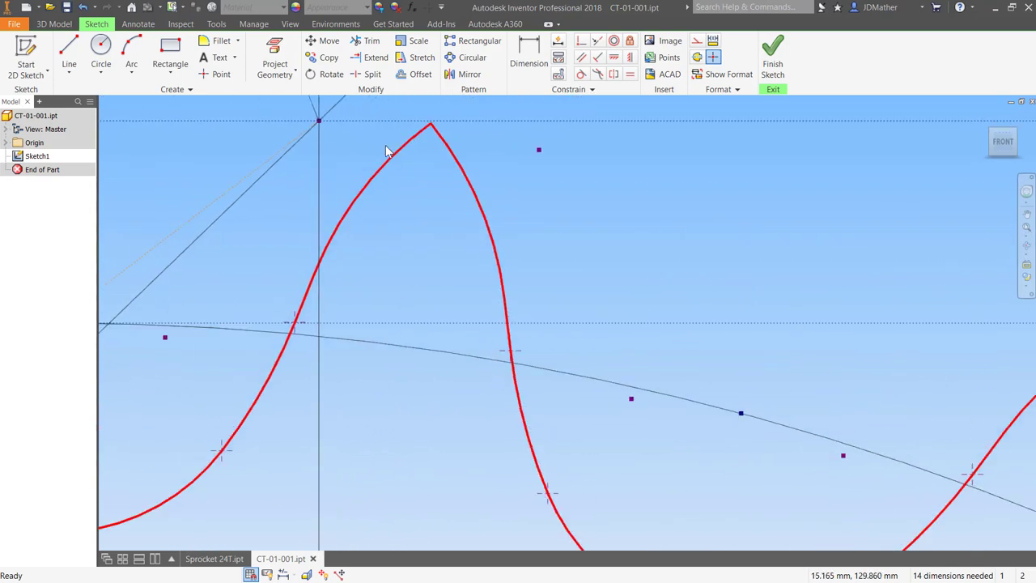
click(333, 232)
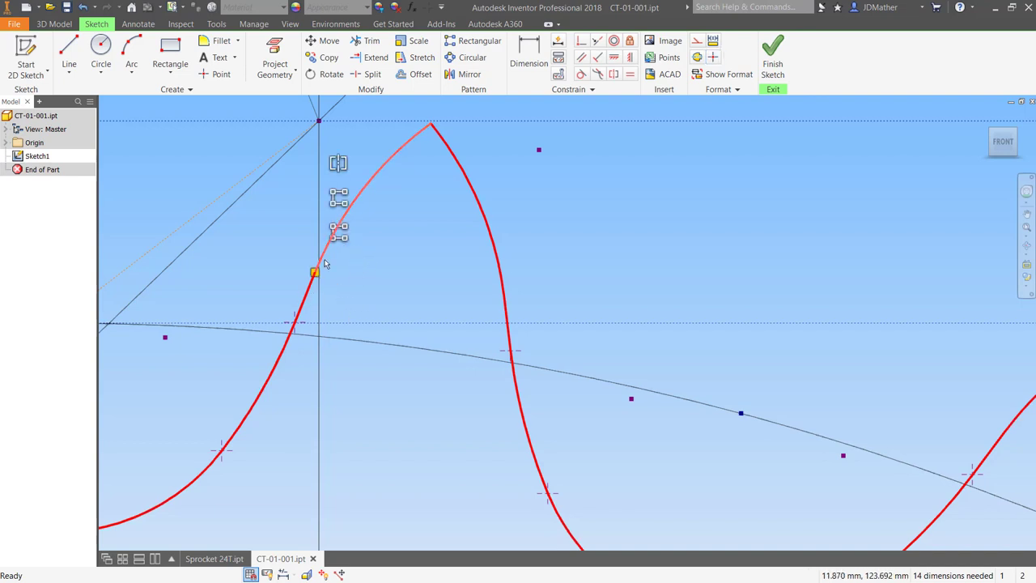
mouse_move(315, 275)
click(437, 273)
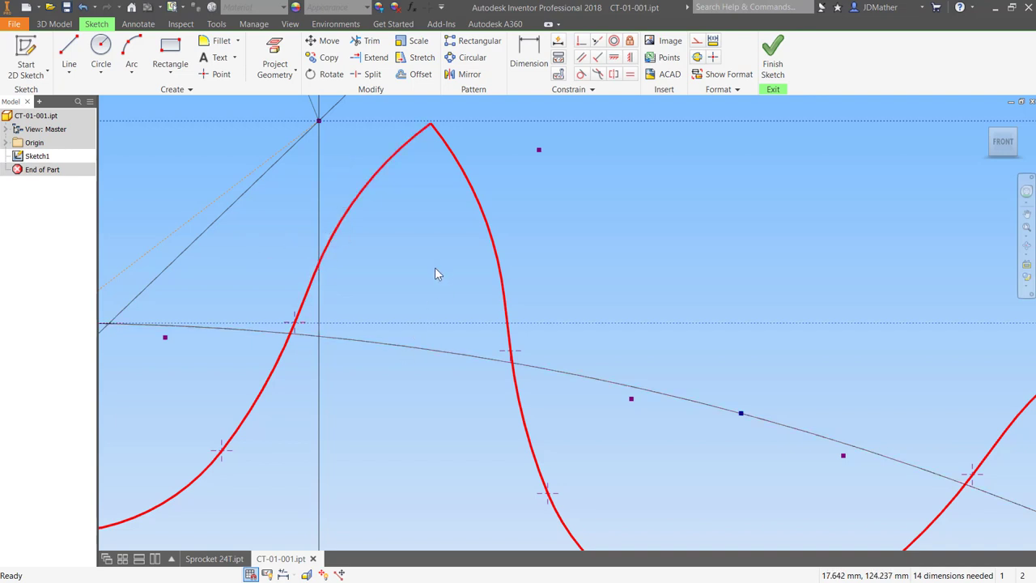
click(280, 364)
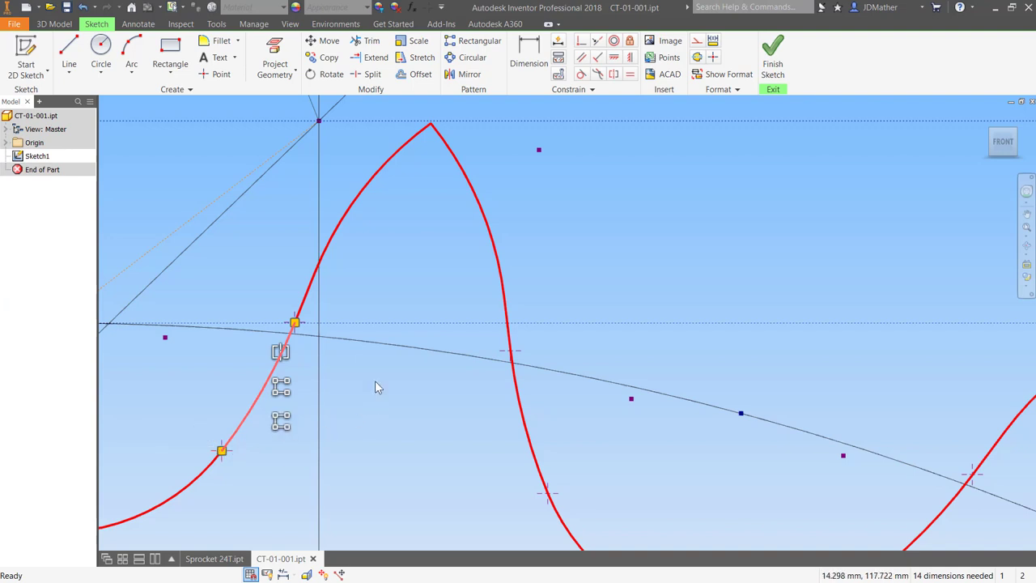
click(427, 268)
scroll(426, 259, up, 3)
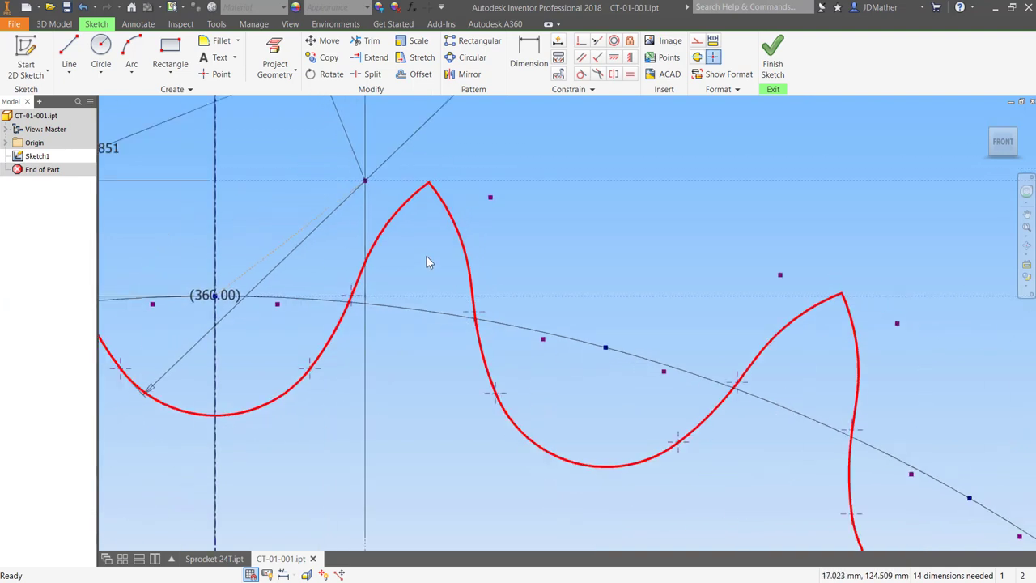
scroll(430, 169, down, 5)
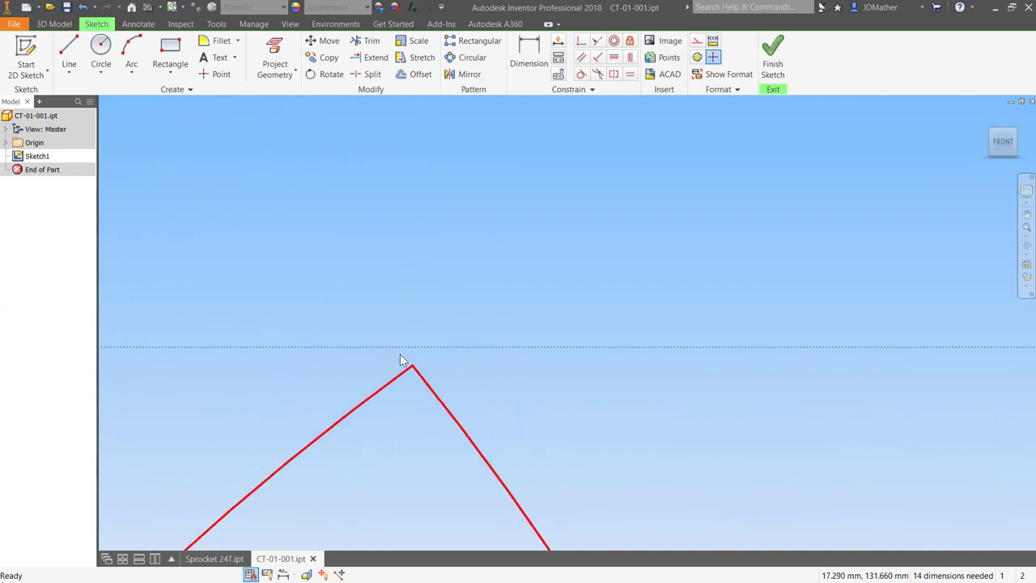
mouse_move(410, 374)
mouse_down()
mouse_move(432, 359)
mouse_move(445, 308)
mouse_up()
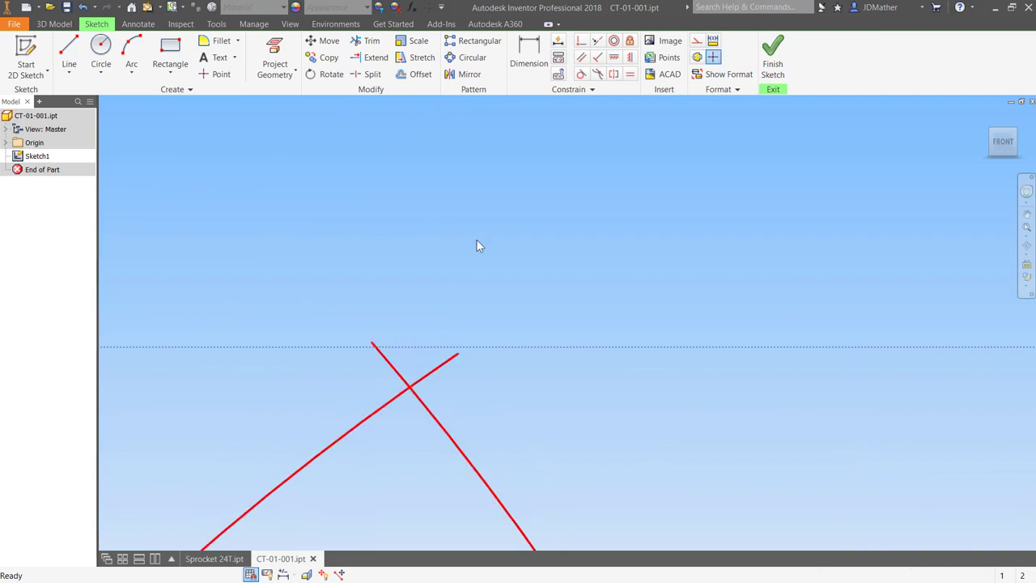
scroll(476, 239, up, 5)
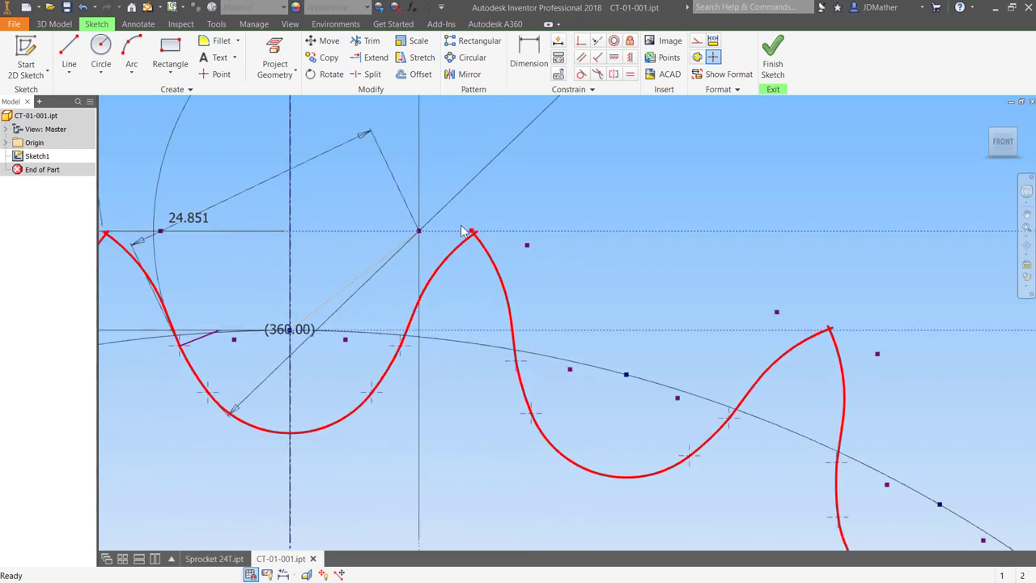
click(86, 8)
scroll(477, 322, up, 4)
scroll(477, 322, up, 6)
scroll(625, 190, down, 3)
Finish the sketch, start a solid Extrude of the profile, and examine its profile problems.
click(771, 53)
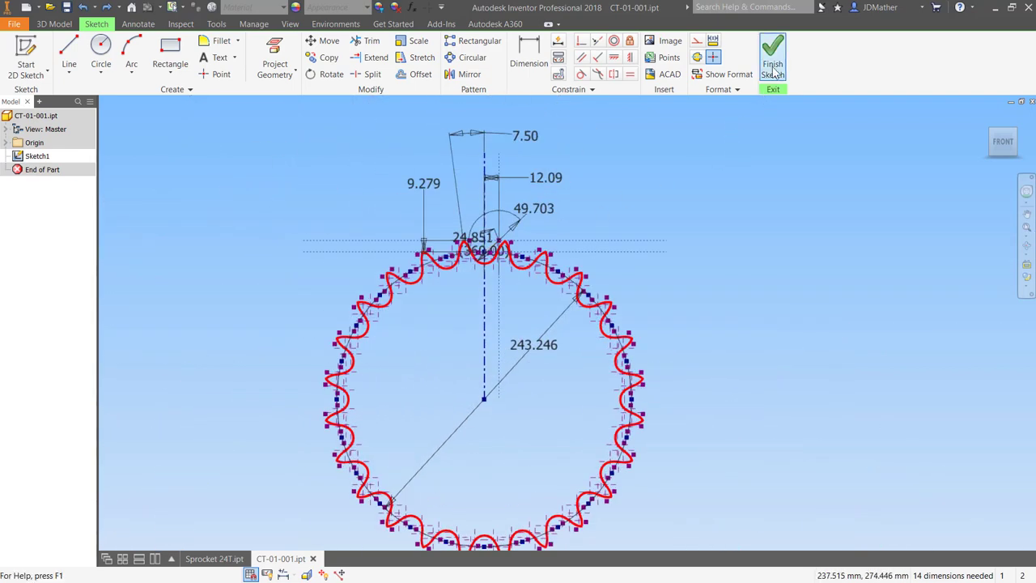
click(54, 24)
click(69, 57)
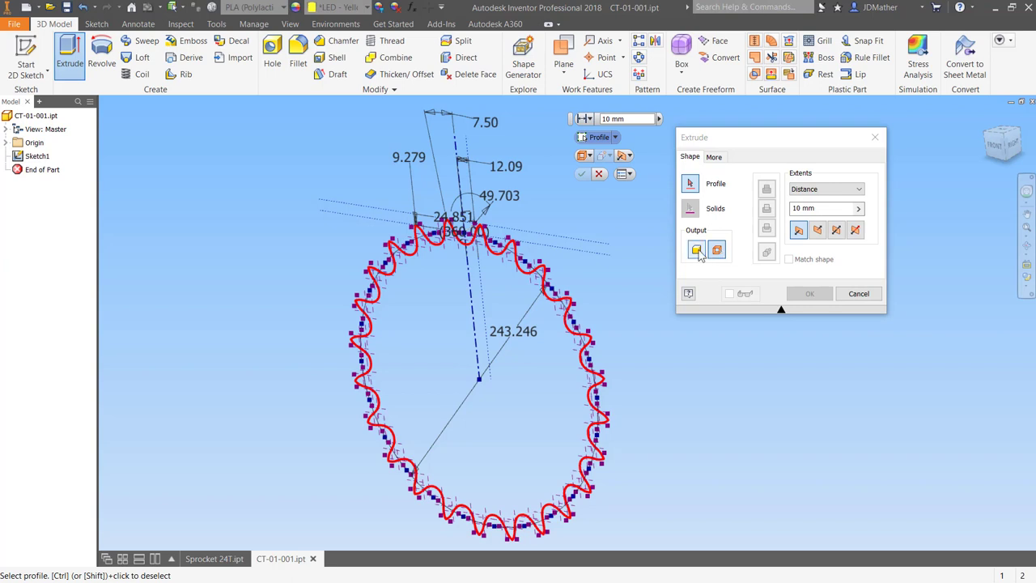
click(698, 251)
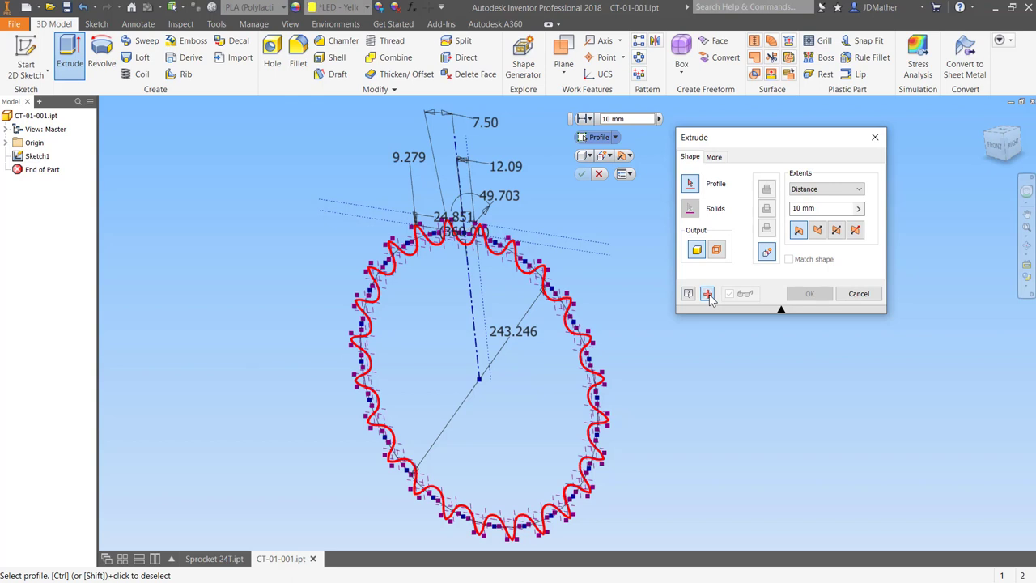
click(708, 294)
Choose Close Loop as the Sketch Doctor treatment, then cancel the close-loop prompt.
mouse_move(137, 50)
mouse_down()
mouse_move(670, 232)
mouse_move(681, 161)
mouse_move(699, 145)
mouse_up()
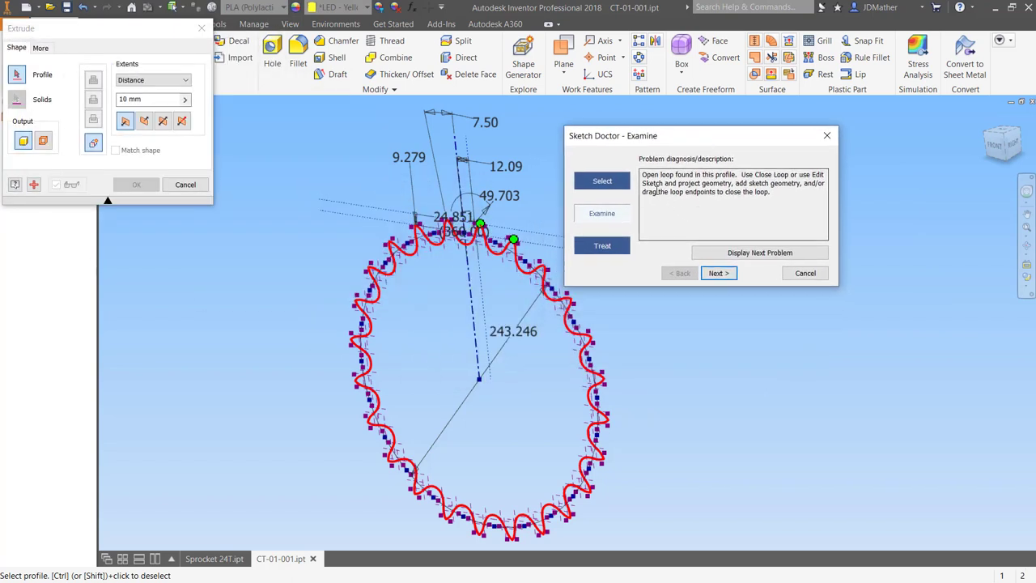
click(718, 275)
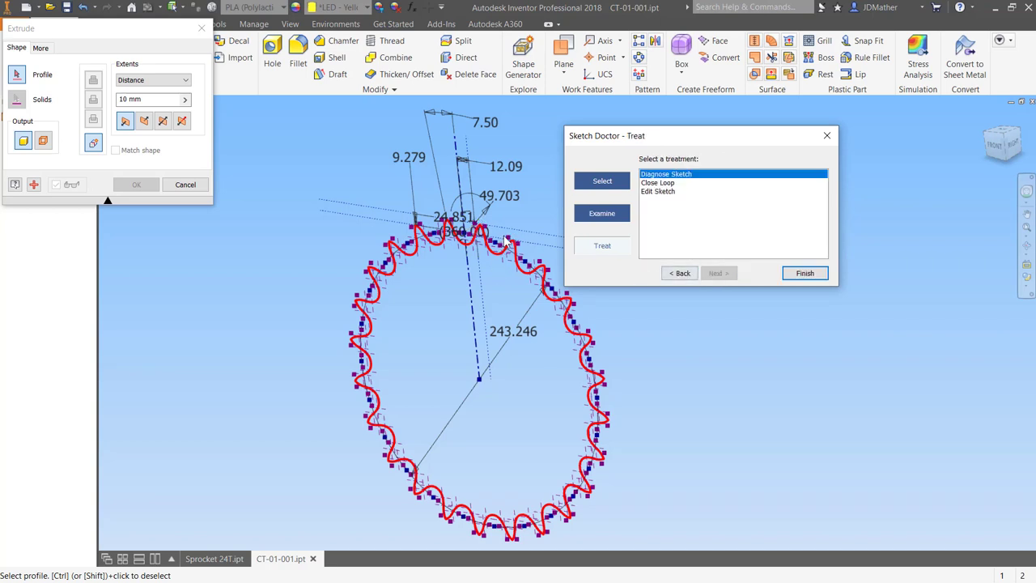
click(657, 184)
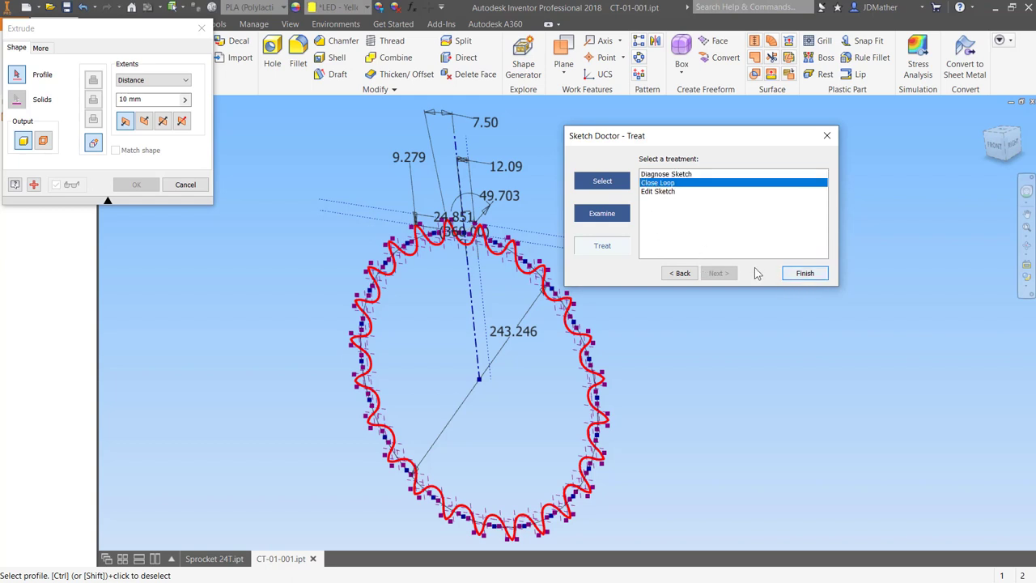
click(790, 277)
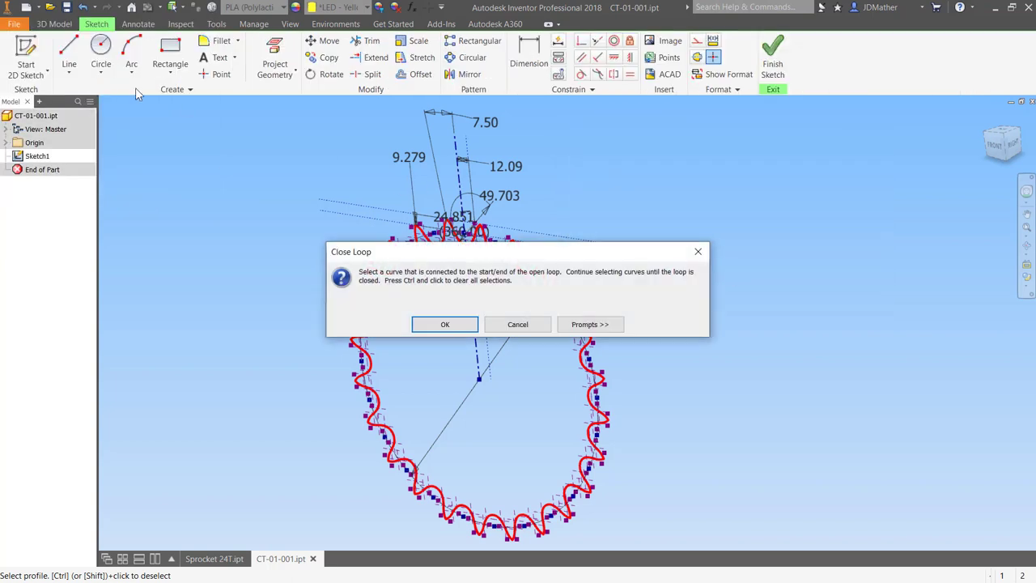
click(517, 324)
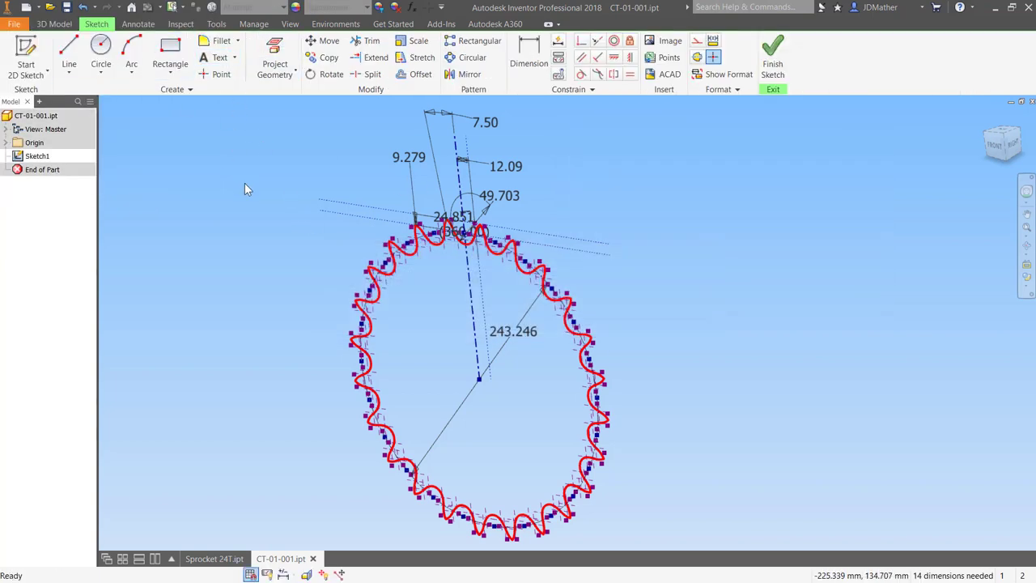
Restart the extrusion with E and reopen the profile problem diagnosis.
key(e)
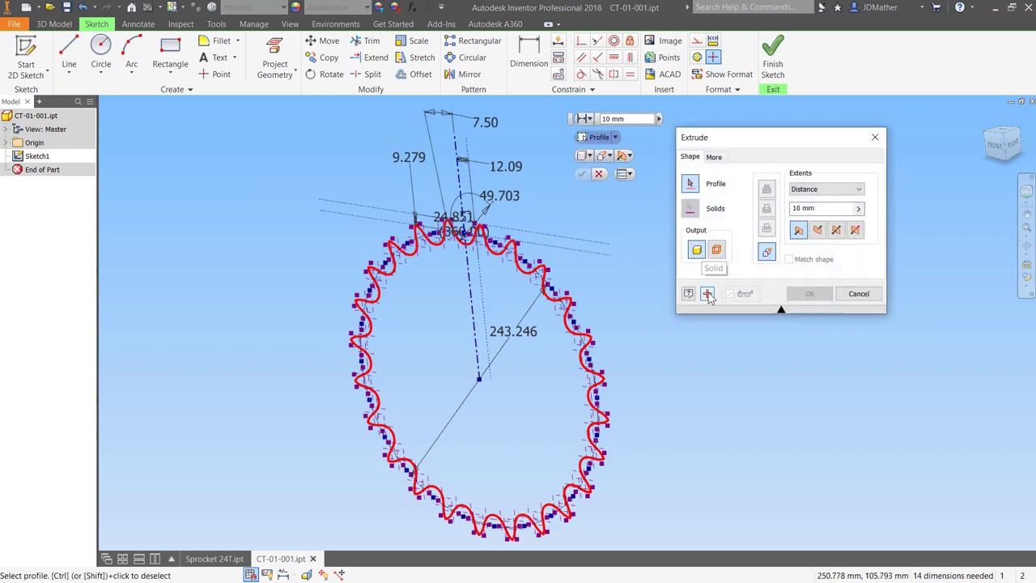
click(706, 293)
drag(154, 42, 712, 182)
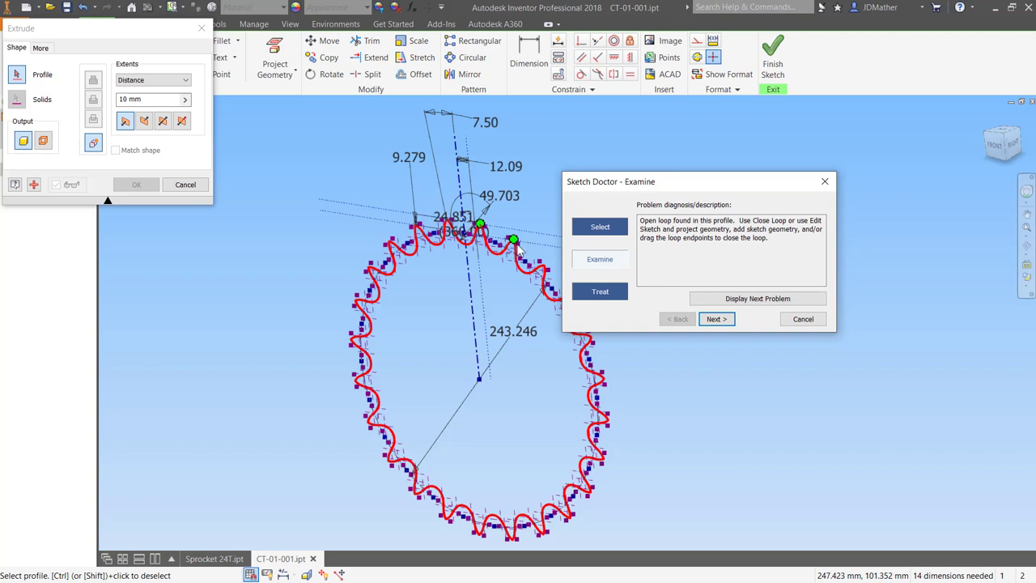
Step through each open-loop location in the sketch, then close the diagnosis.
click(722, 298)
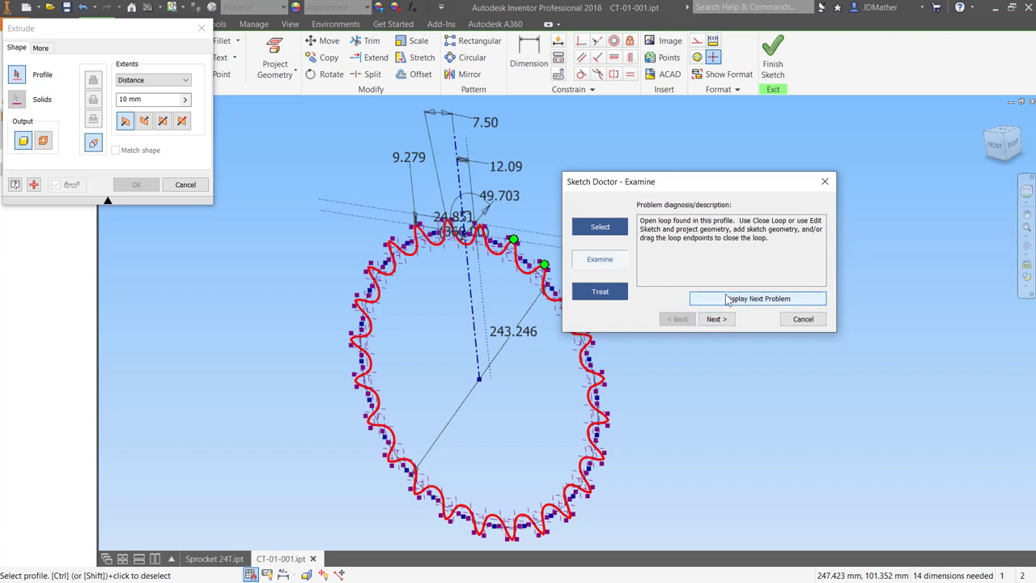
drag(653, 188, 710, 175)
click(781, 291)
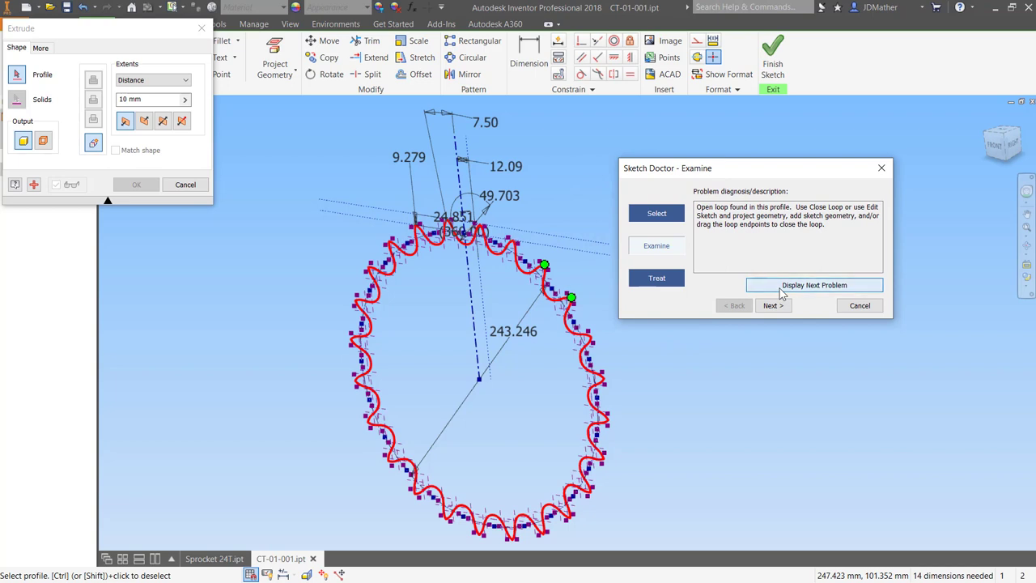
click(782, 292)
click(781, 291)
click(782, 292)
click(782, 291)
click(782, 292)
click(773, 289)
click(860, 306)
Abandon the extrude, switch to Sprocket 24T.ipt, fit the view, and bring up Embedding 1's actions.
key(Escape)
click(213, 558)
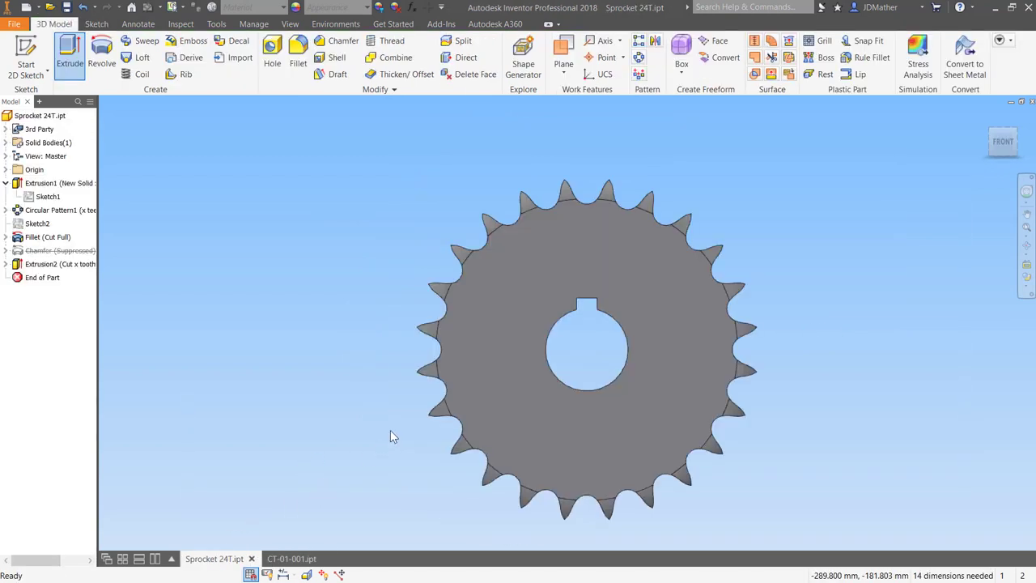
key(F6)
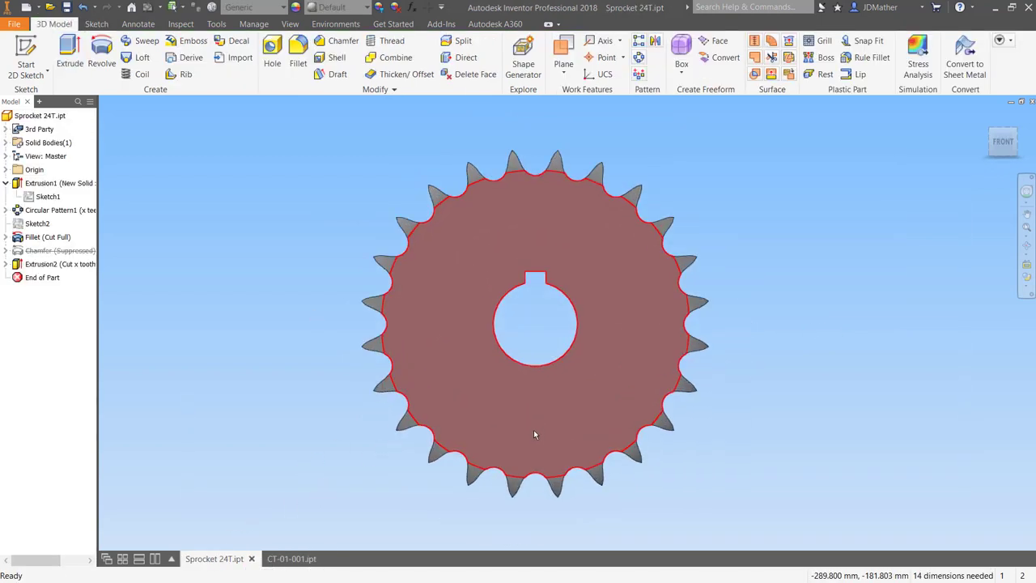
click(6, 129)
right_click(51, 143)
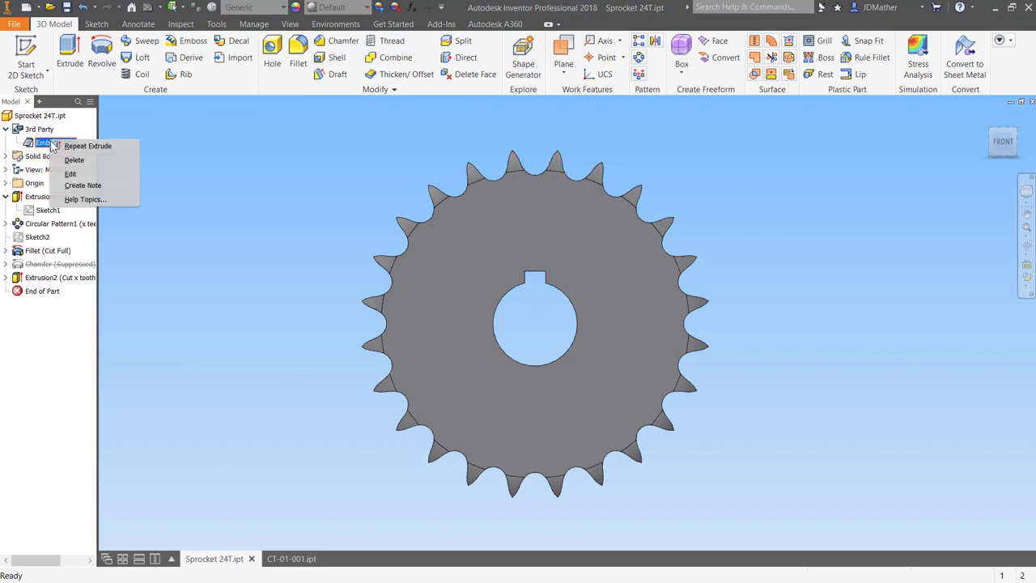
Edit Embedding 1, change teethN in cell B4 from 24 to 30, and close the worksheet.
click(72, 174)
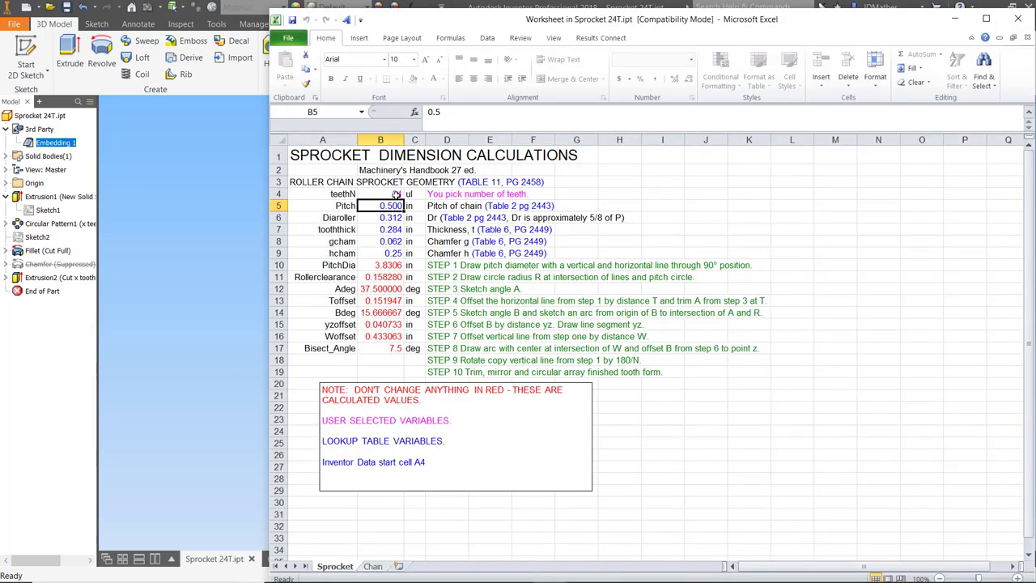
double_click(397, 195)
double_click(397, 194)
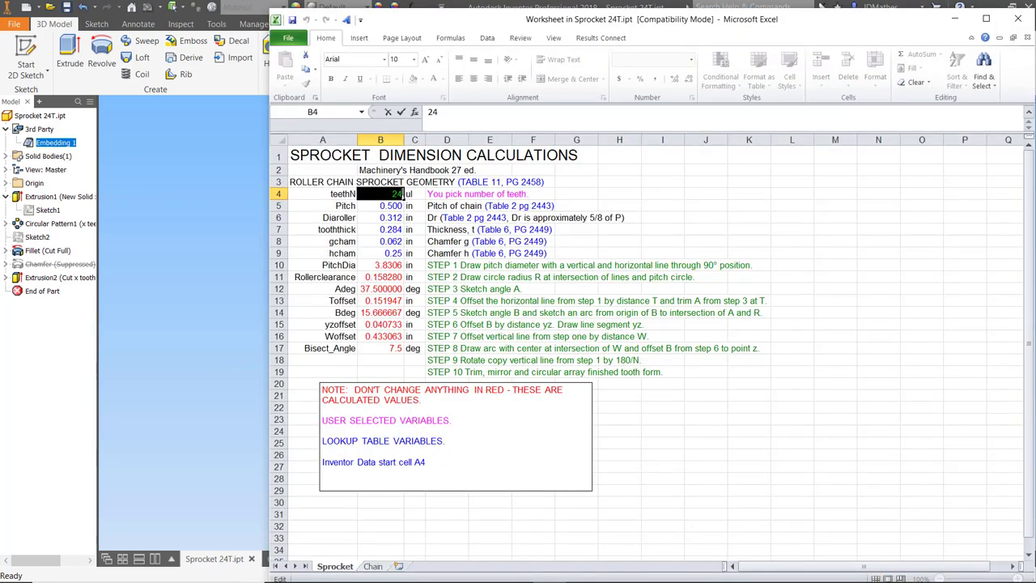
text(30)
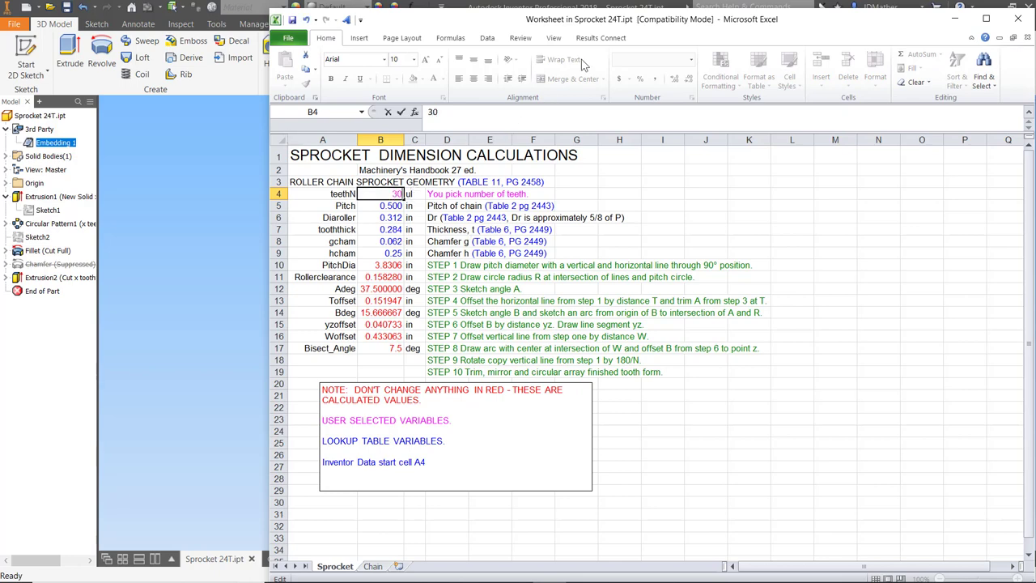
key(Return)
click(1026, 37)
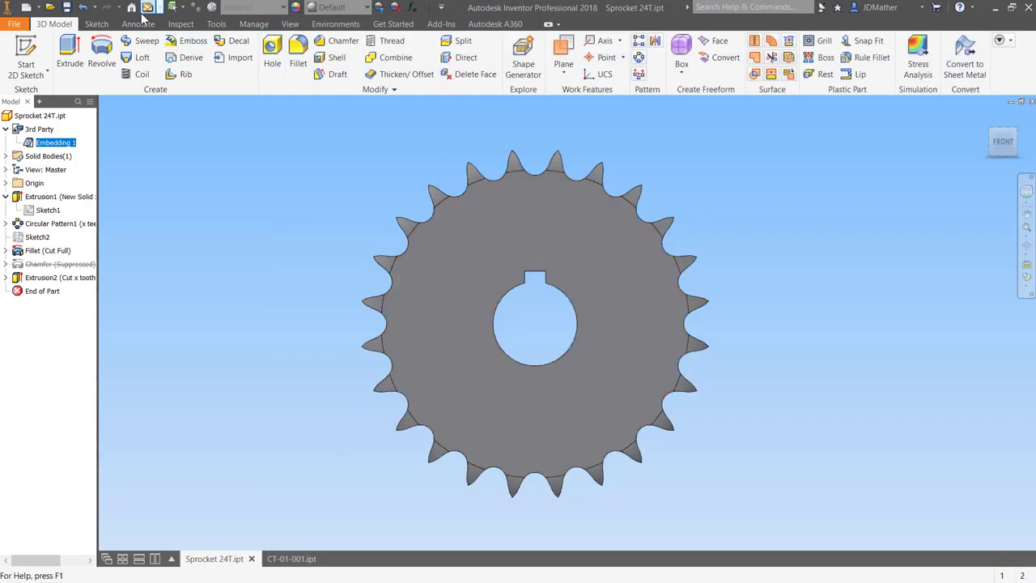
Update the part to rebuild with 30 teeth and bring up Sketch1's actions.
click(148, 9)
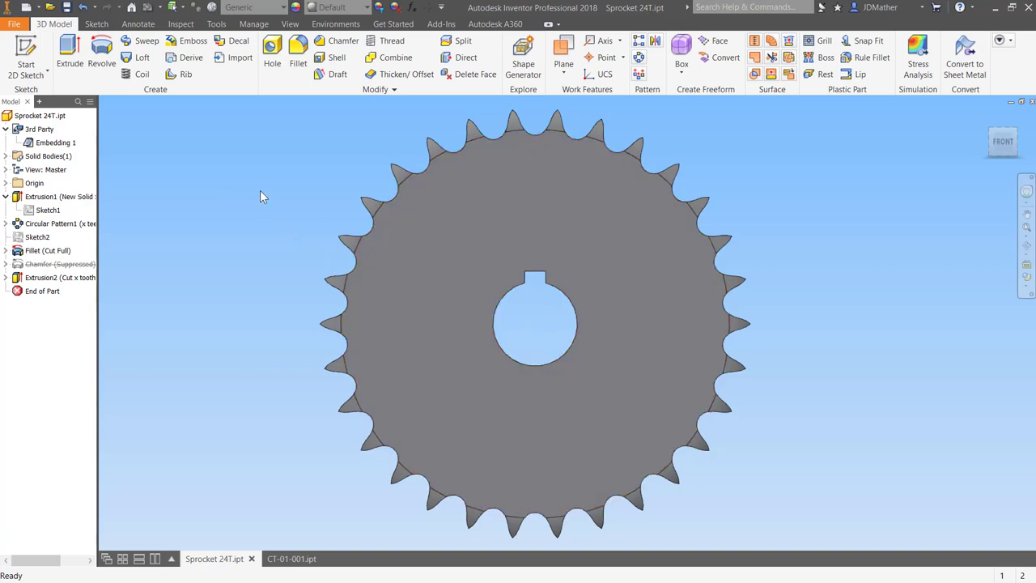
right_click(47, 210)
Open Sketch1 for editing and zoom in on the tooth profile.
click(79, 243)
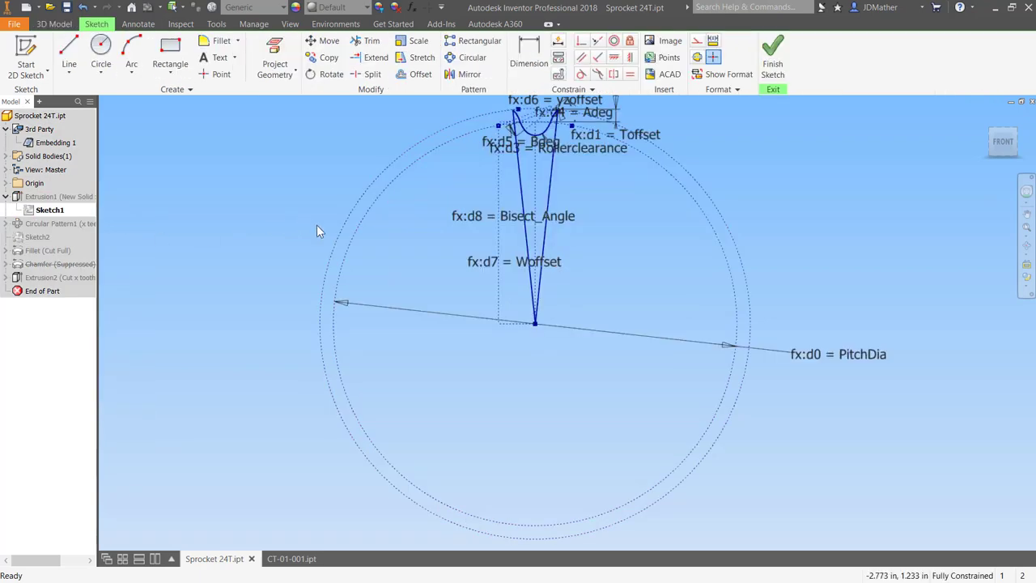
scroll(457, 231, down, 2)
scroll(457, 228, up, 3)
scroll(457, 228, down, 2)
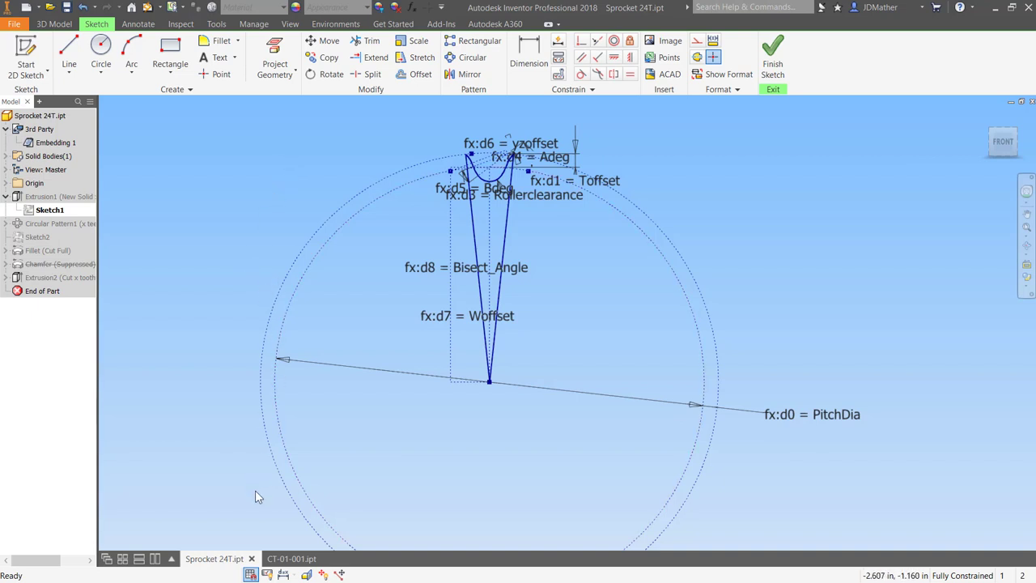
Show all constraints and zoom around the tooth profile to check formulas like Toffset, Adeg, Bdeg.
click(268, 574)
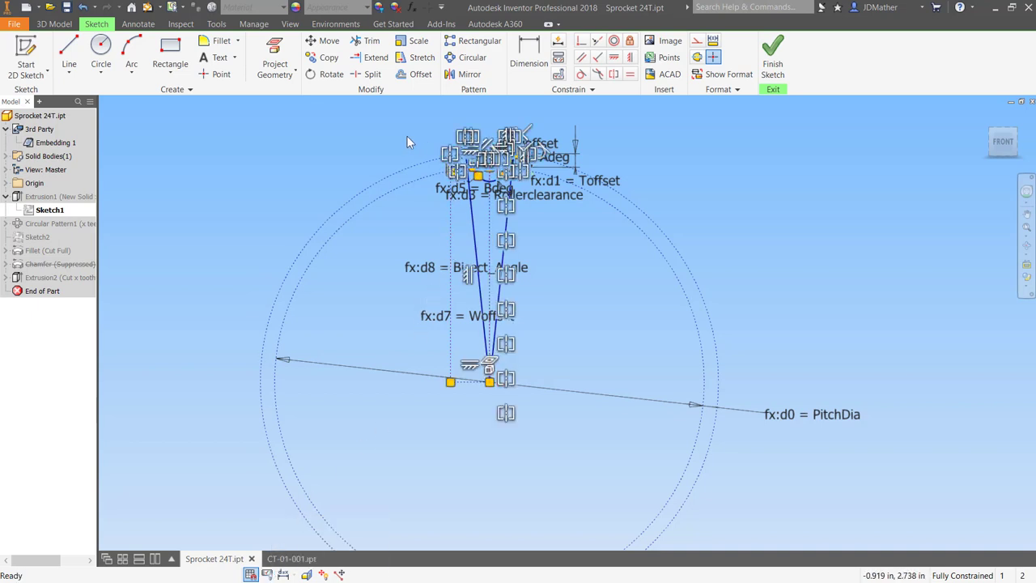
scroll(406, 135, up, 3)
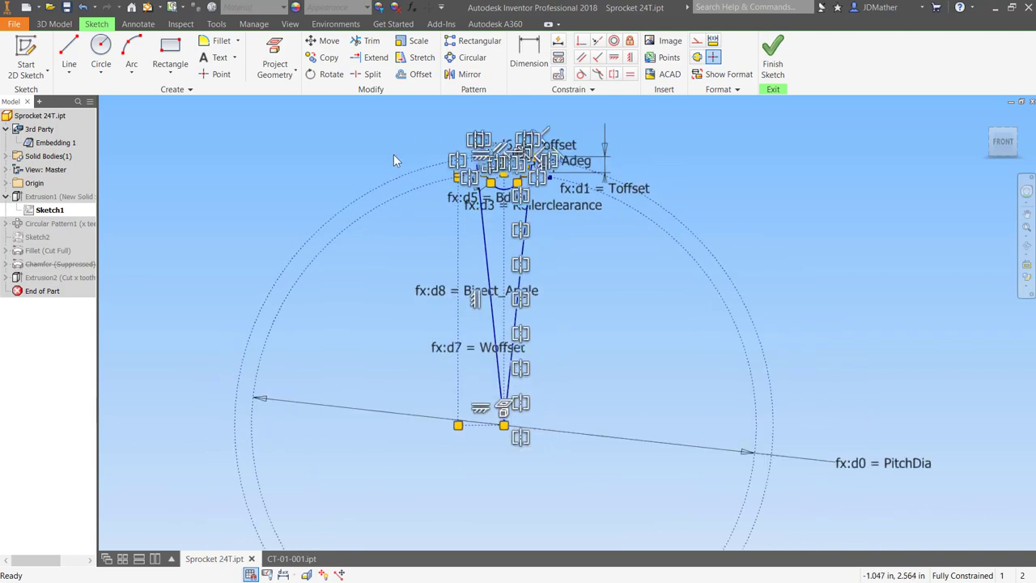
scroll(510, 170, up, 5)
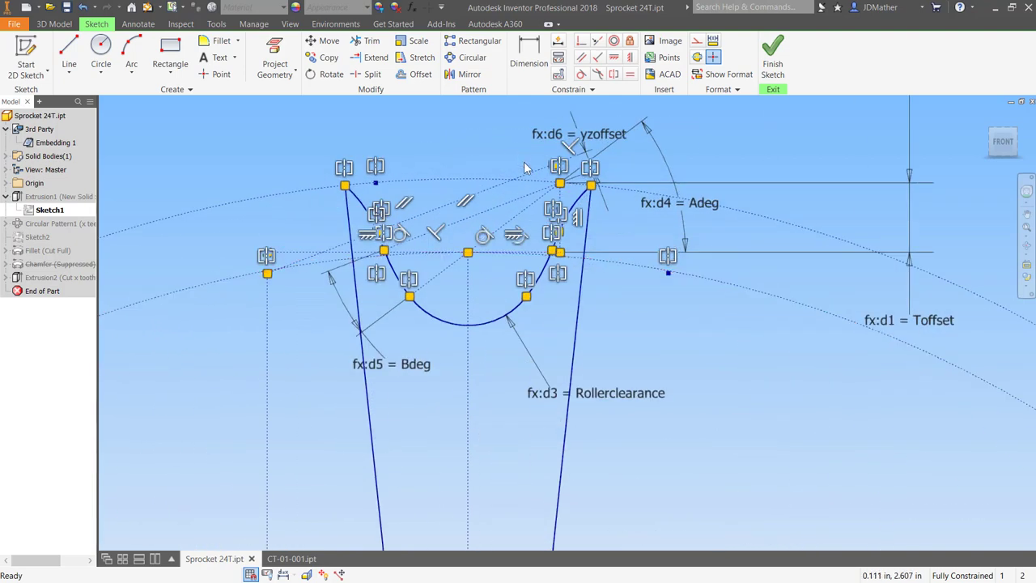
scroll(552, 251, up, 2)
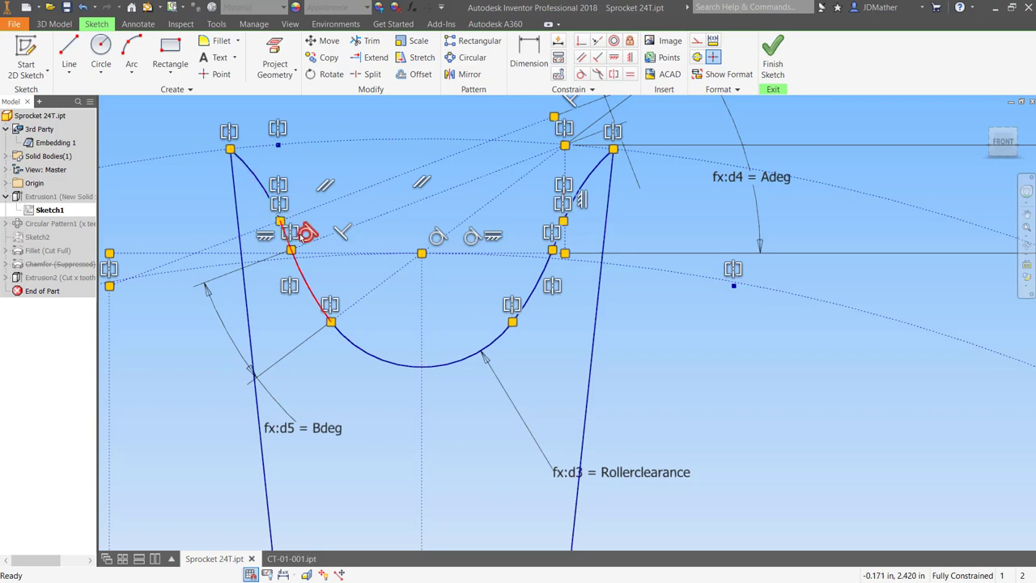
scroll(263, 204, down, 5)
scroll(361, 441, up, 2)
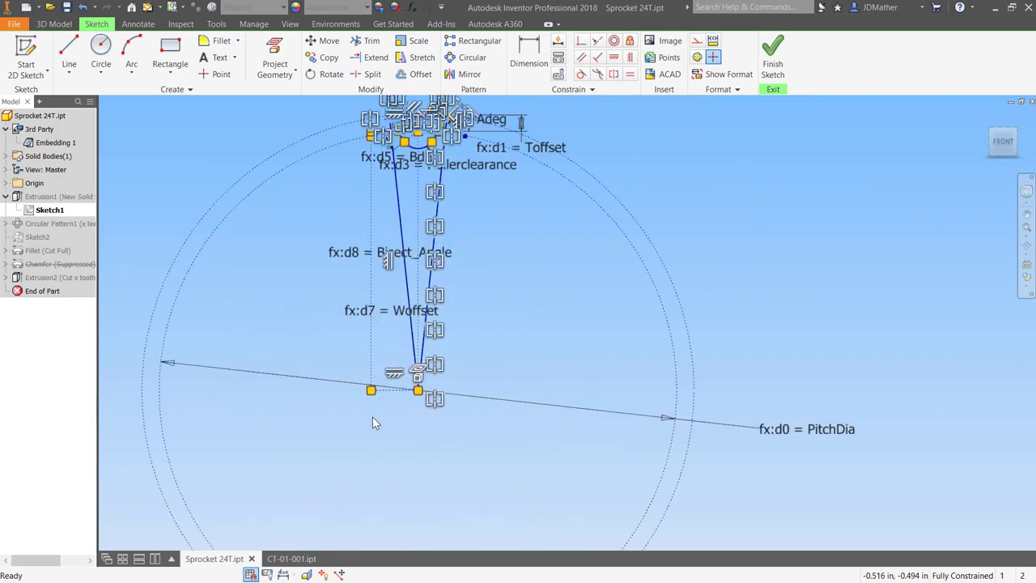
scroll(372, 421, down, 1)
scroll(456, 258, up, 4)
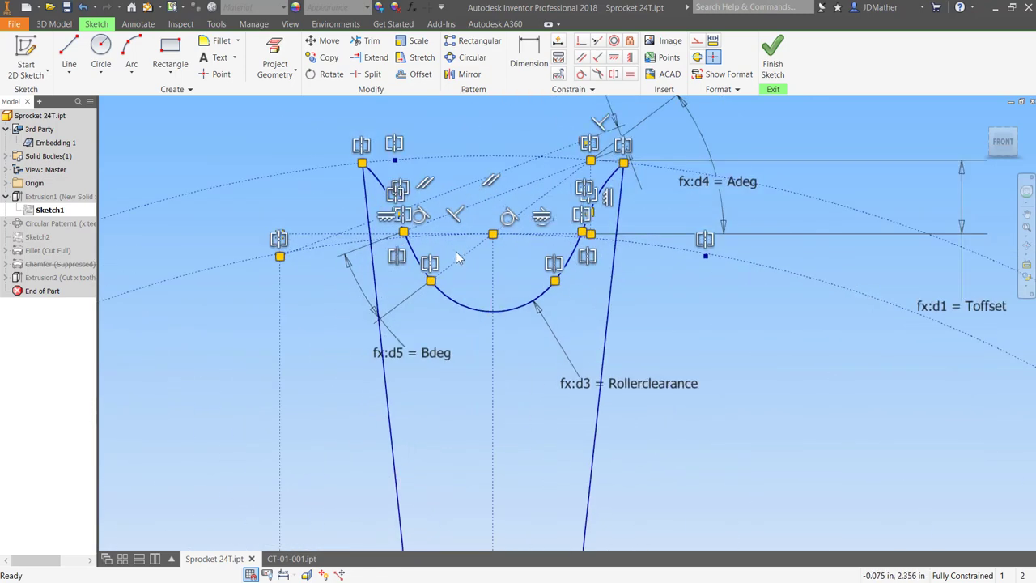
scroll(429, 212, up, 3)
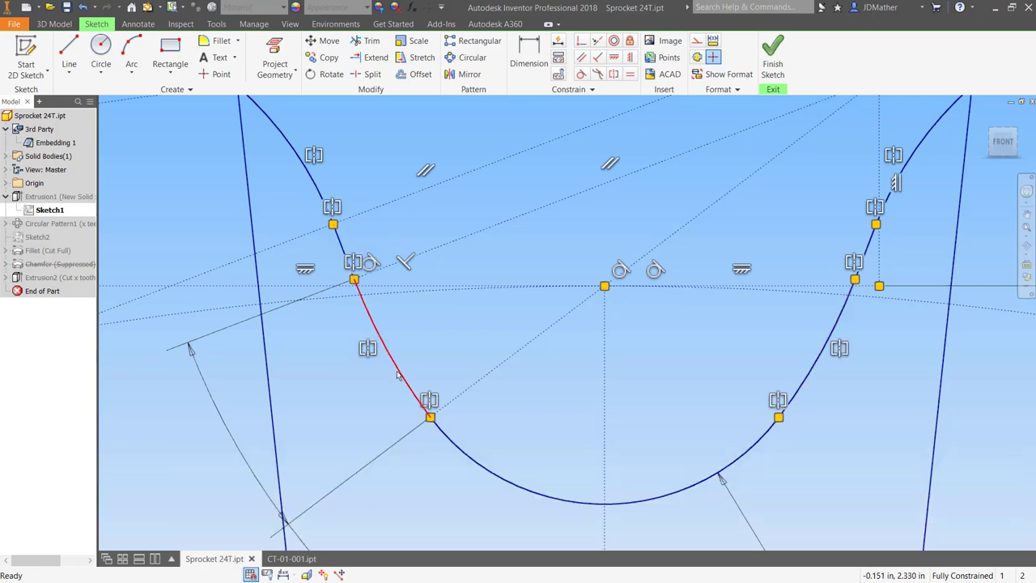
scroll(488, 434, up, 5)
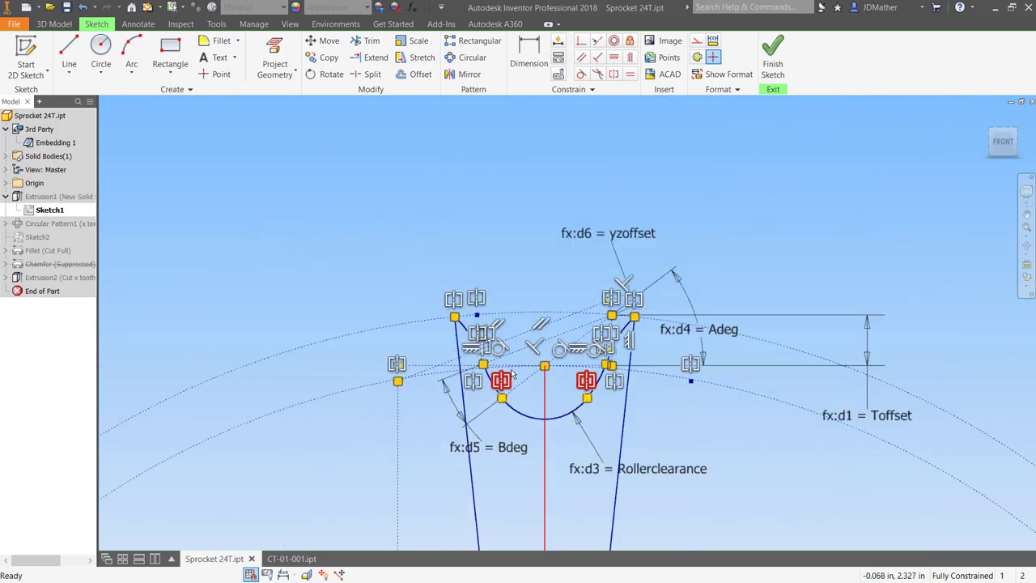
scroll(509, 424, up, 5)
scroll(558, 363, down, 5)
scroll(558, 363, up, 3)
scroll(553, 378, down, 5)
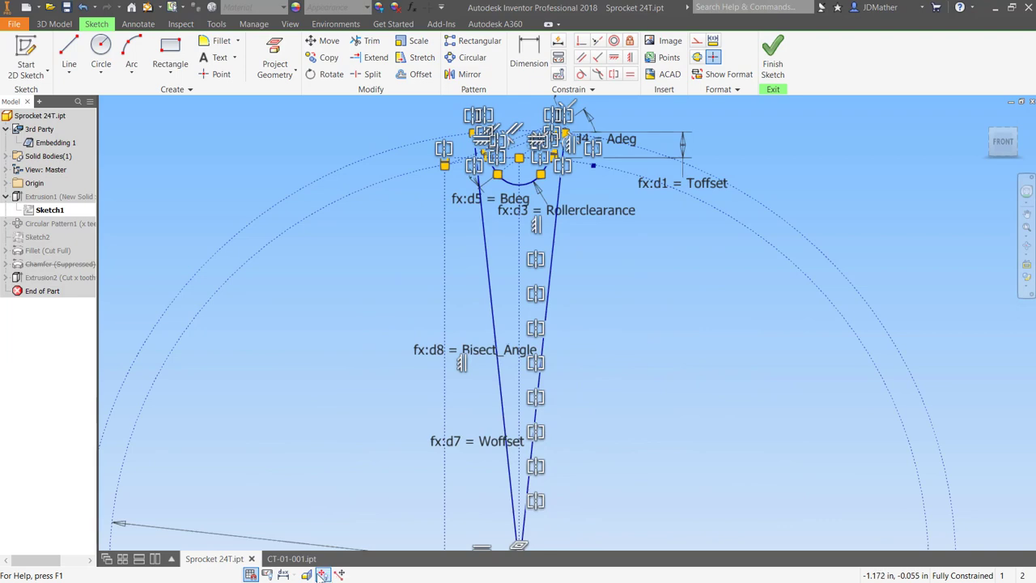
scroll(324, 457, up, 5)
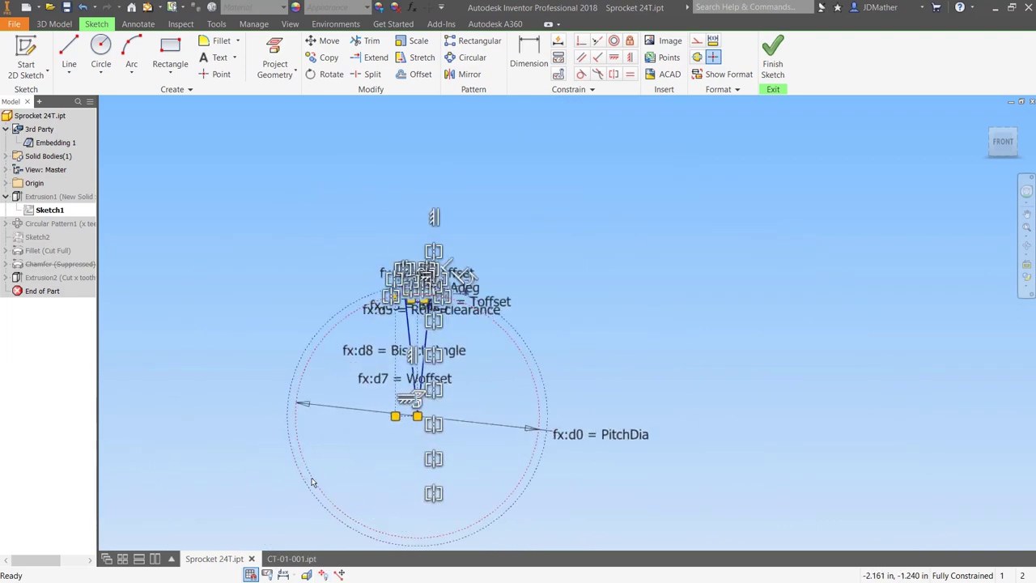
scroll(361, 406, down, 2)
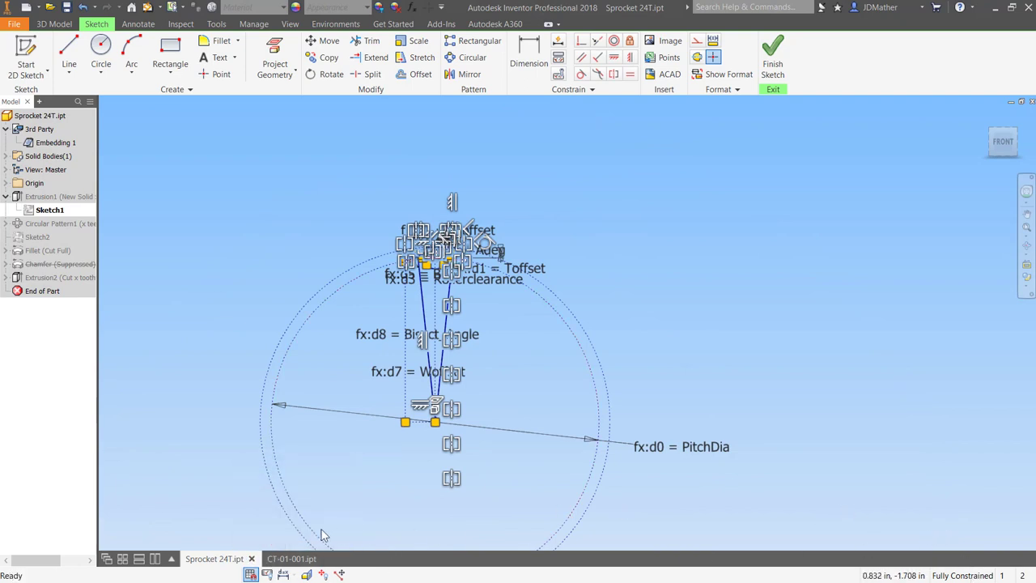
Finish the sketch and return to the isometric home view.
click(773, 56)
scroll(668, 199, down, 3)
scroll(523, 342, up, 3)
scroll(521, 341, up, 2)
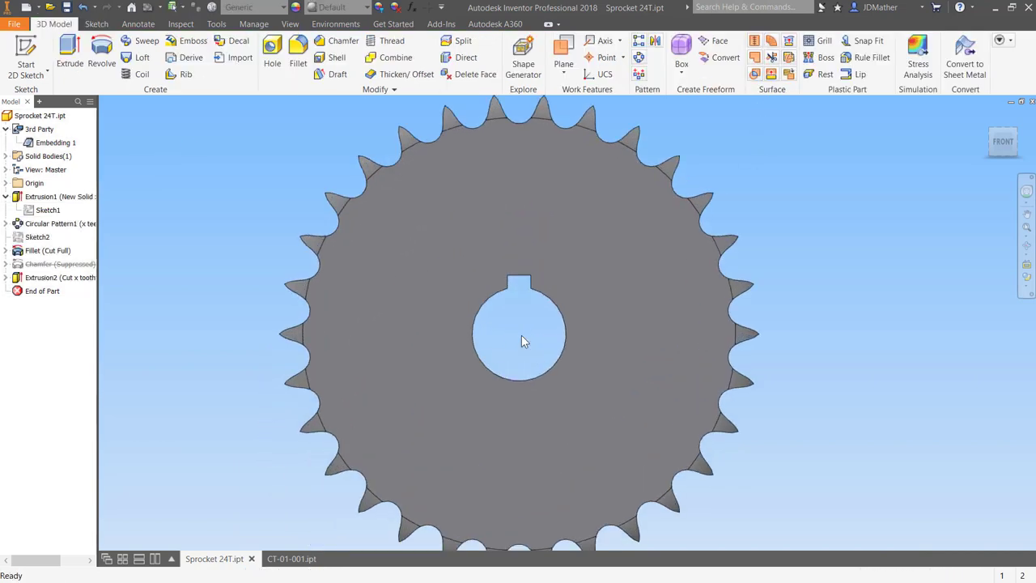
scroll(521, 343, down, 1)
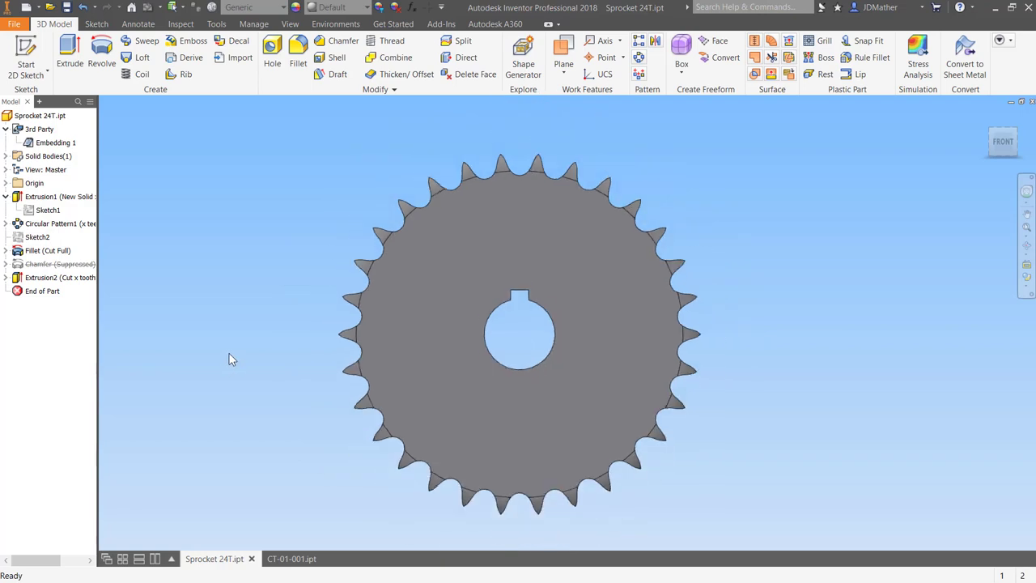
scroll(230, 360, down, 1)
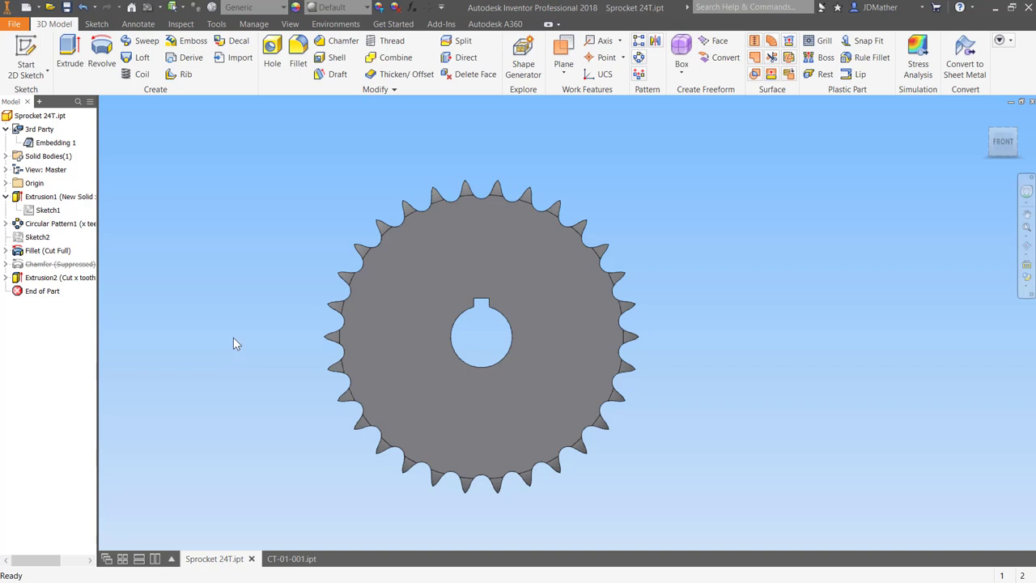
key(F6)
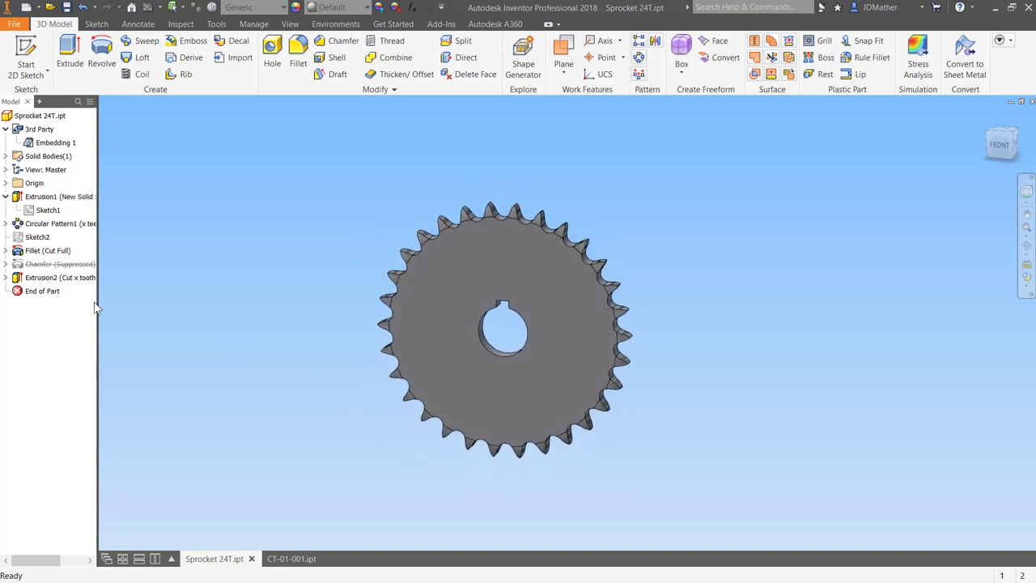
Drag End of Part up below Sketch1, then down below Circular Pattern1.
click(45, 291)
drag(45, 292, 40, 230)
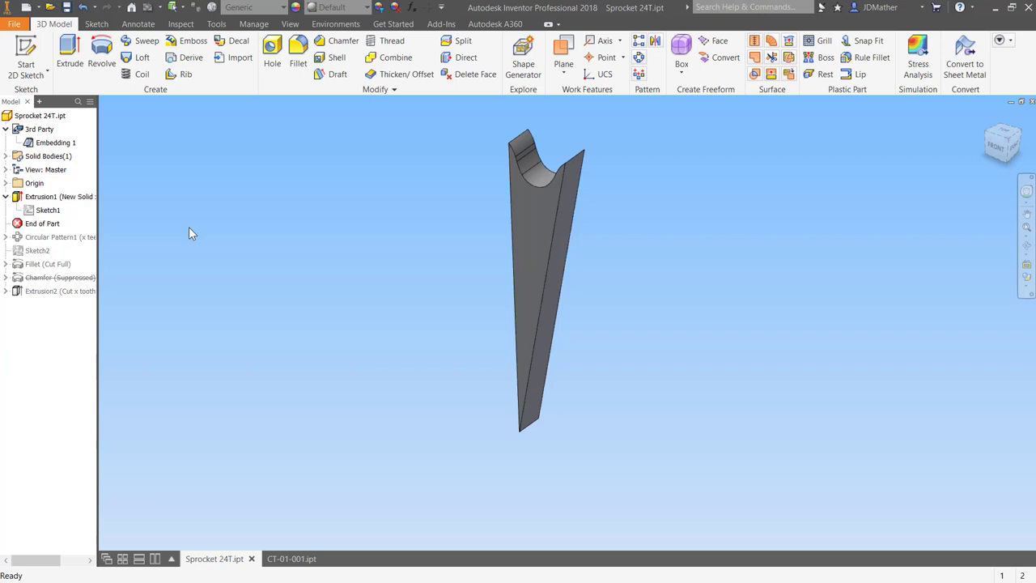
drag(58, 226, 55, 240)
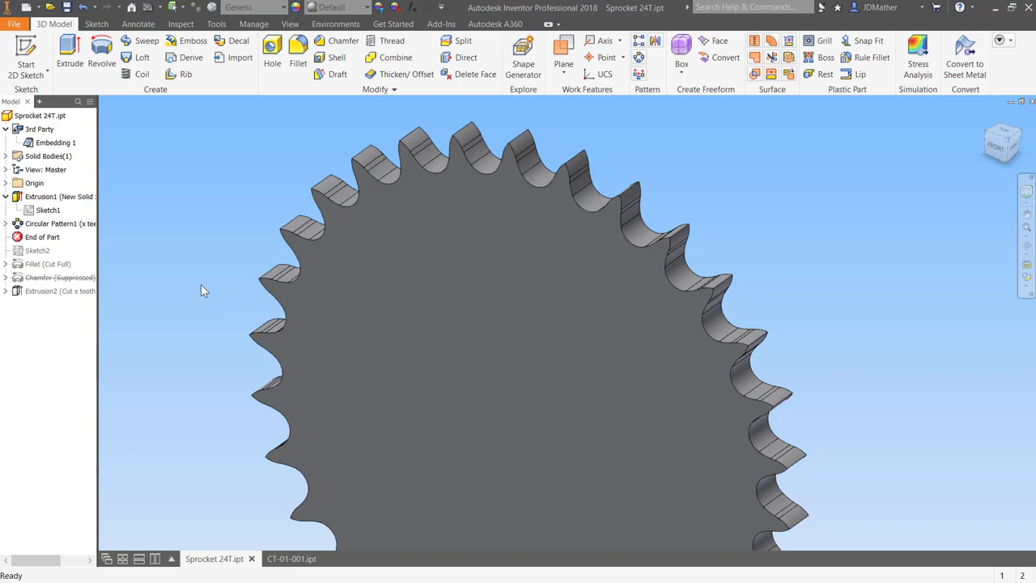
Edit Circular Pattern1 to pattern the whole solid teethN times over 360 deg.
right_click(42, 197)
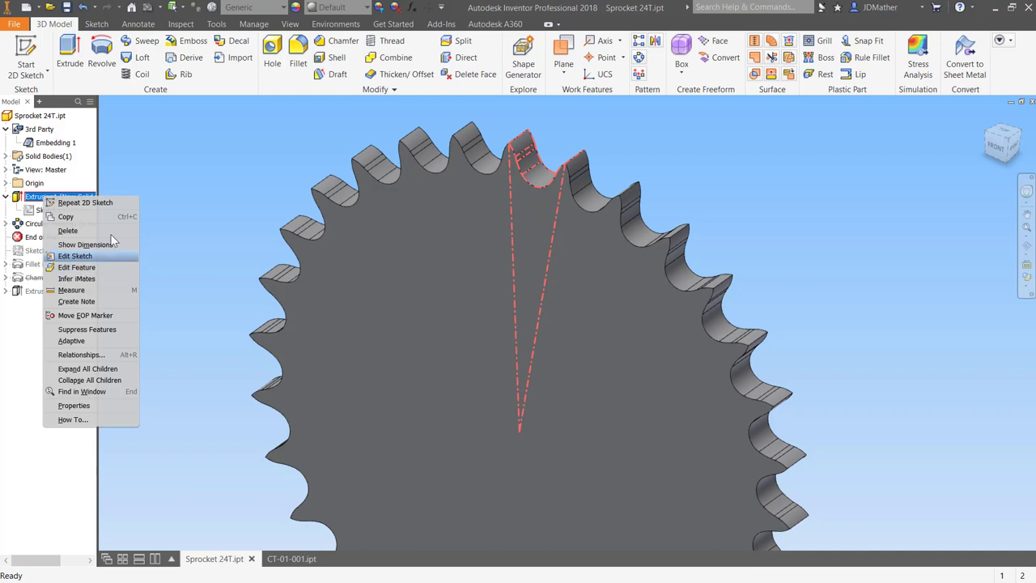
click(40, 225)
right_click(42, 227)
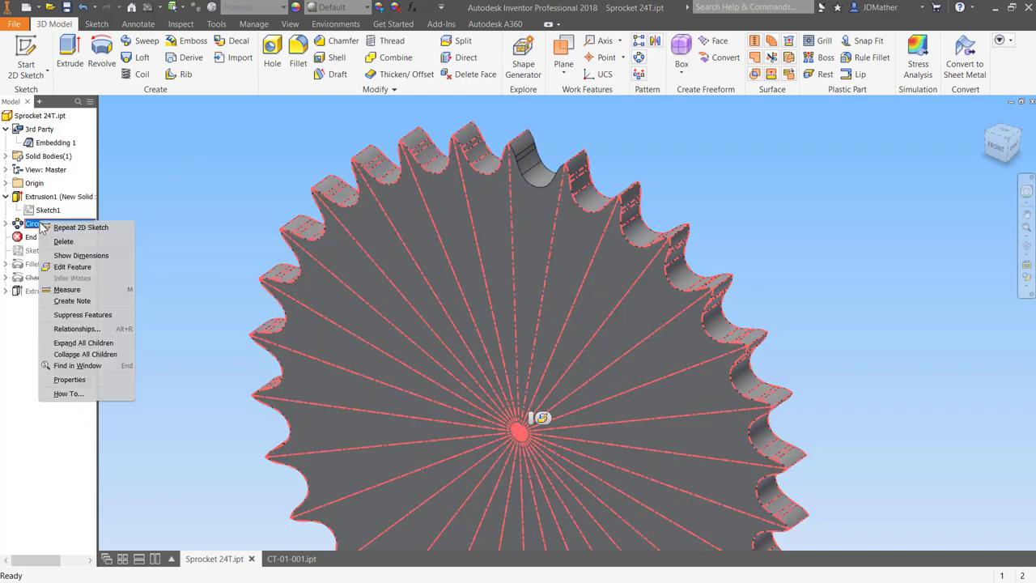
click(75, 269)
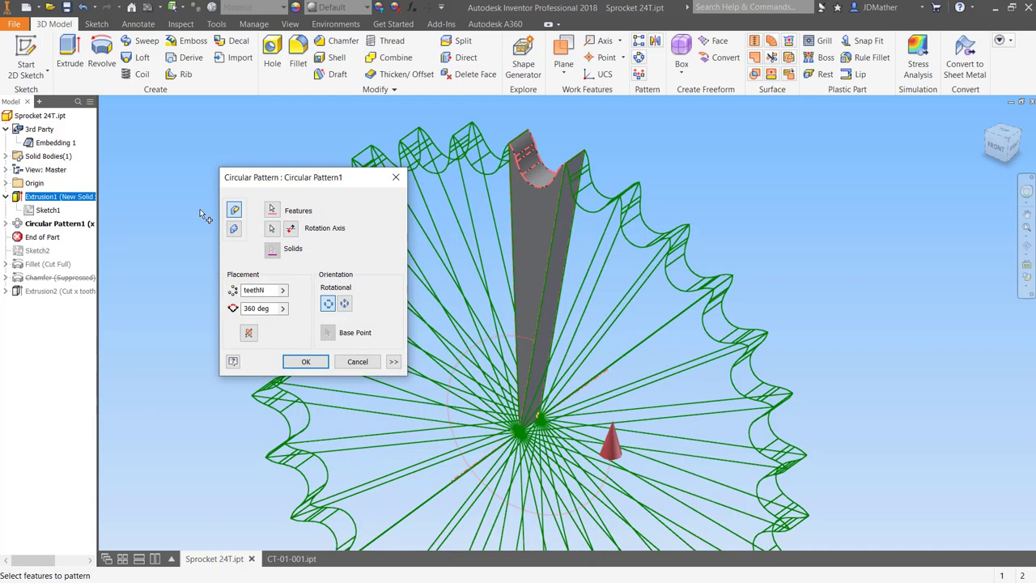
drag(240, 183, 143, 124)
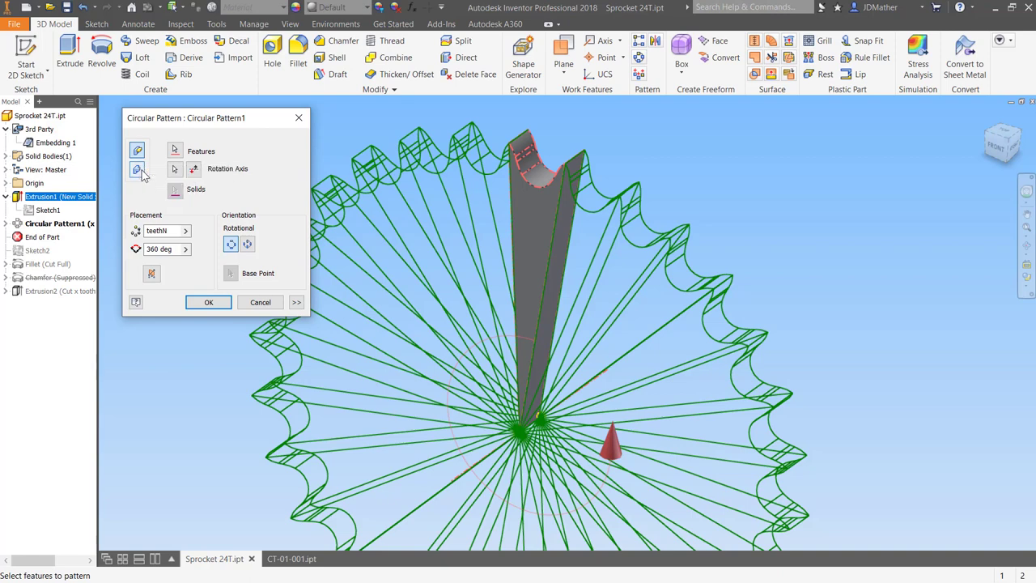
click(139, 173)
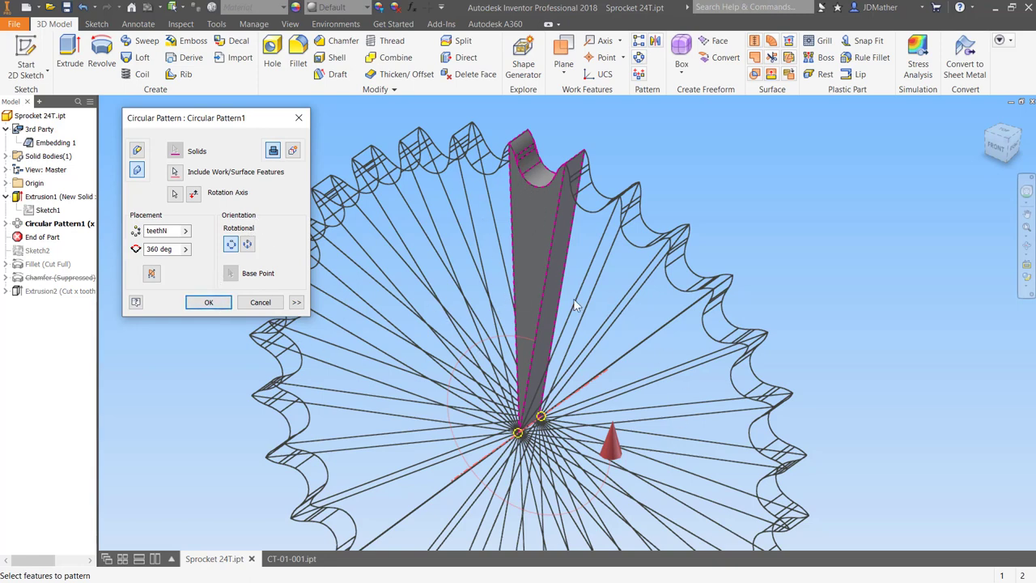
click(209, 301)
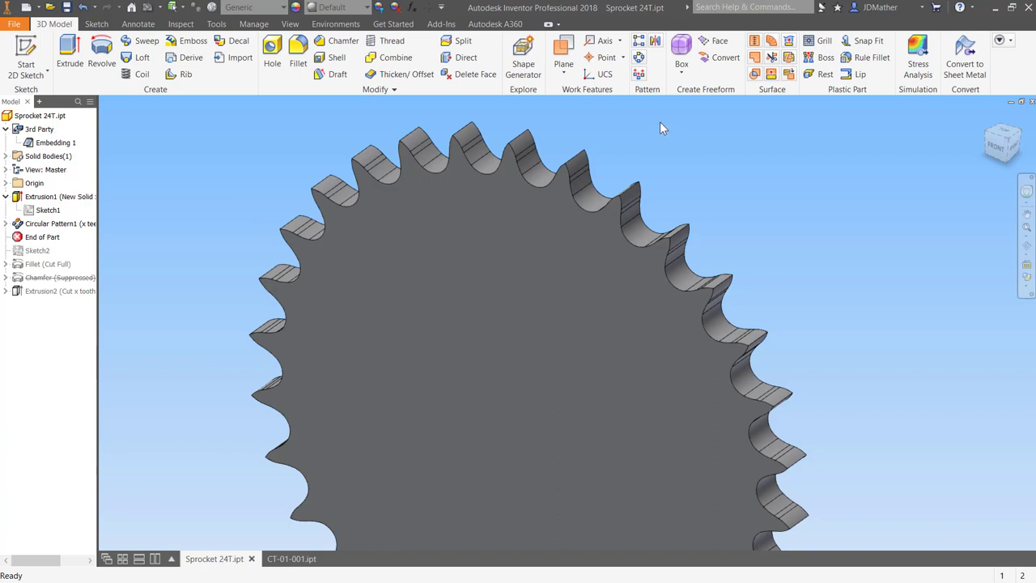
Move End of Part below Fillet (Cut Full) to restore the rounded tooth roots.
scroll(296, 161, down, 3)
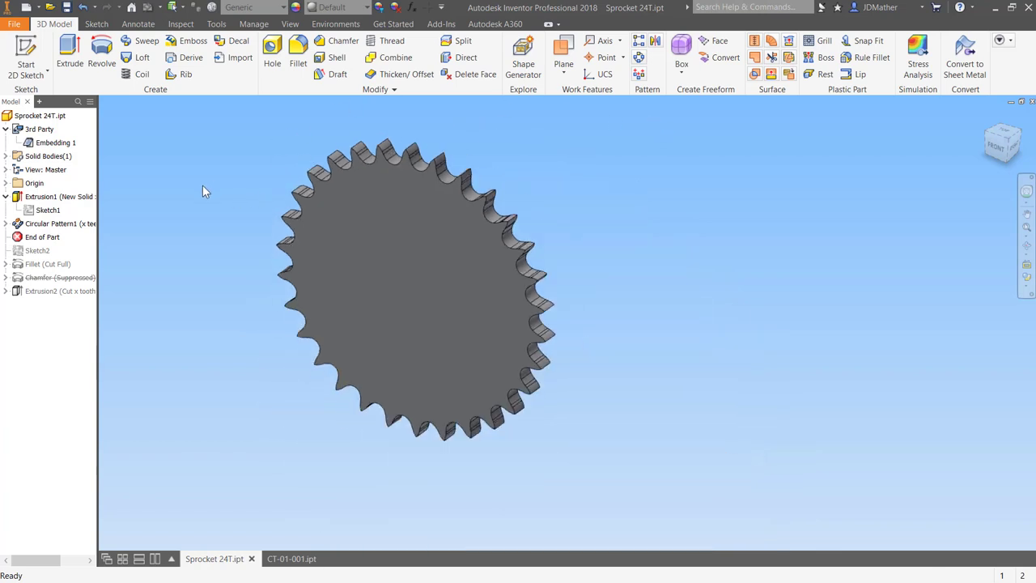
scroll(172, 241, down, 1)
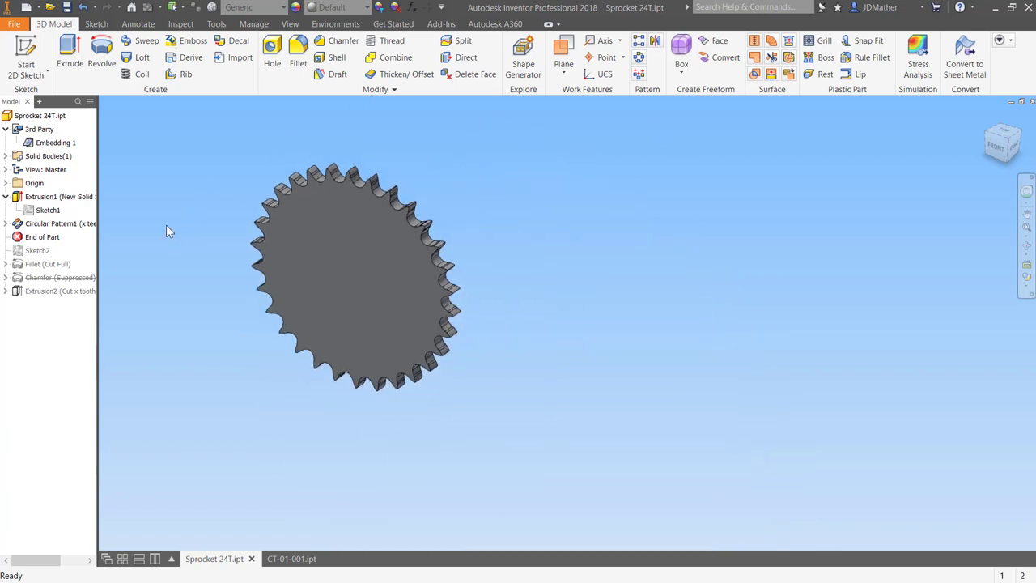
scroll(166, 226, up, 3)
scroll(170, 226, down, 2)
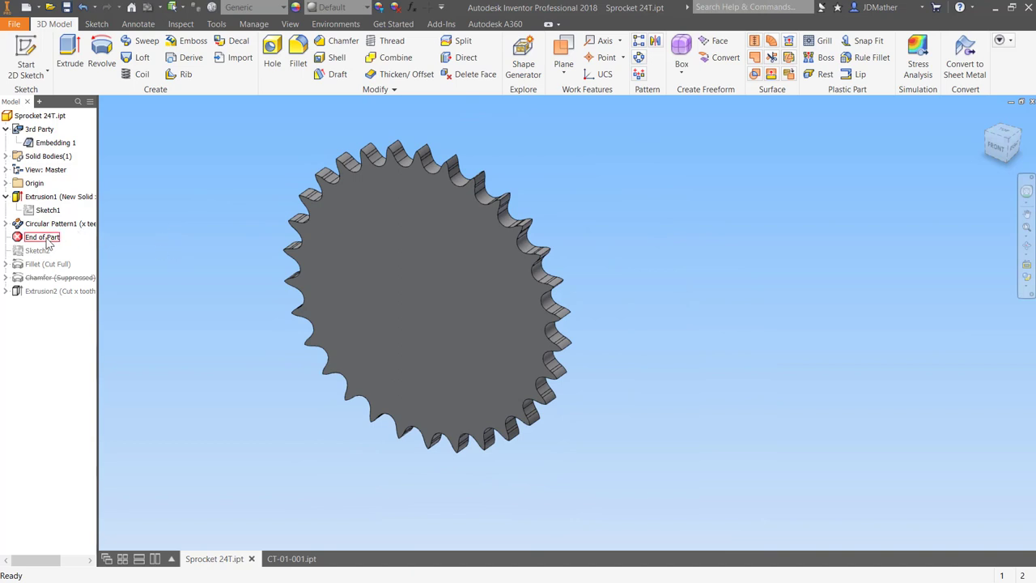
drag(45, 242, 49, 272)
scroll(404, 162, up, 4)
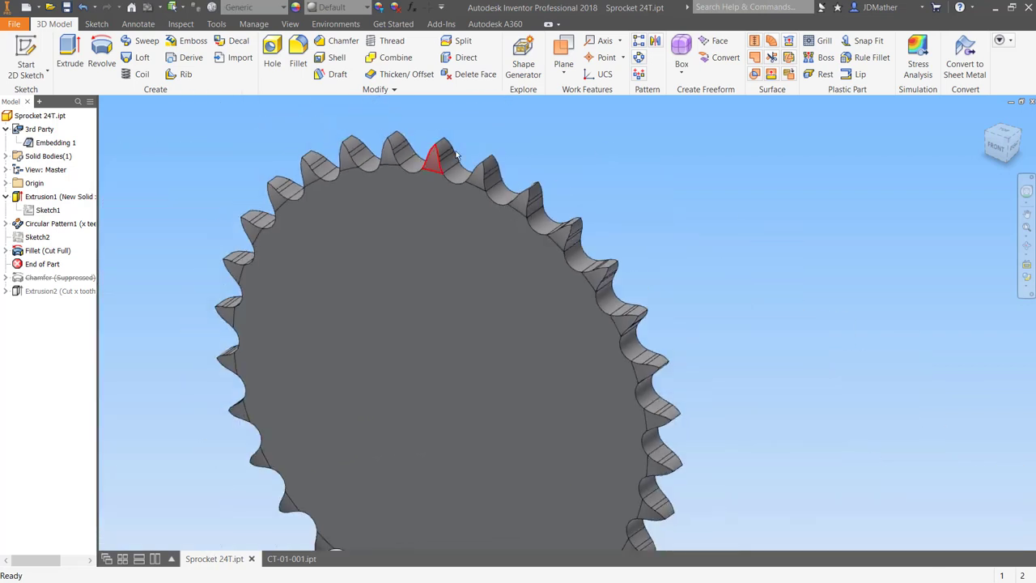
scroll(455, 154, down, 3)
Inspect the filleted teeth, then move End of Part below the suppressed Chamfer.
shift+middle_drag(615, 160, 492, 153)
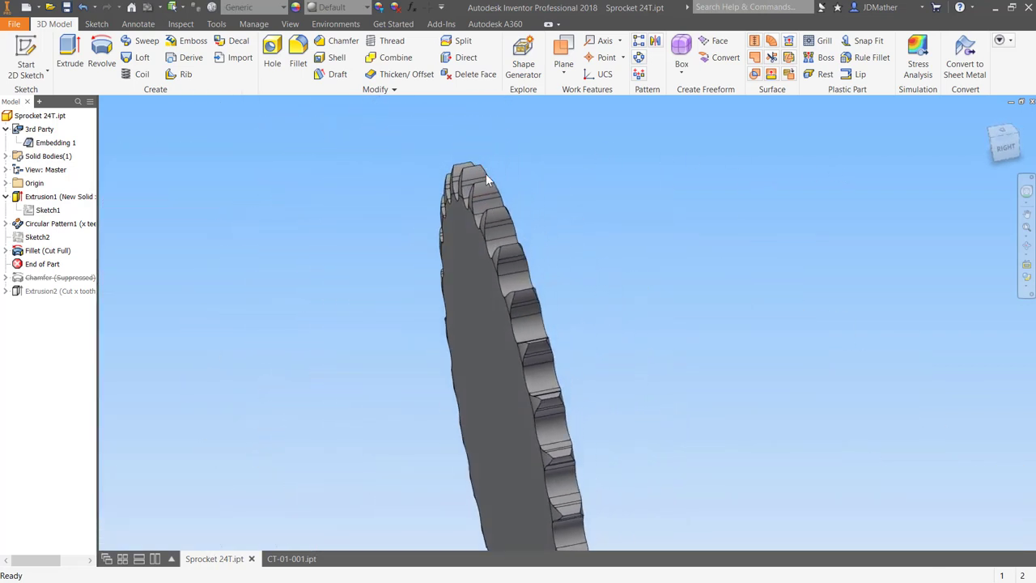
shift+middle_drag(485, 183, 424, 225)
shift+middle_drag(474, 204, 505, 199)
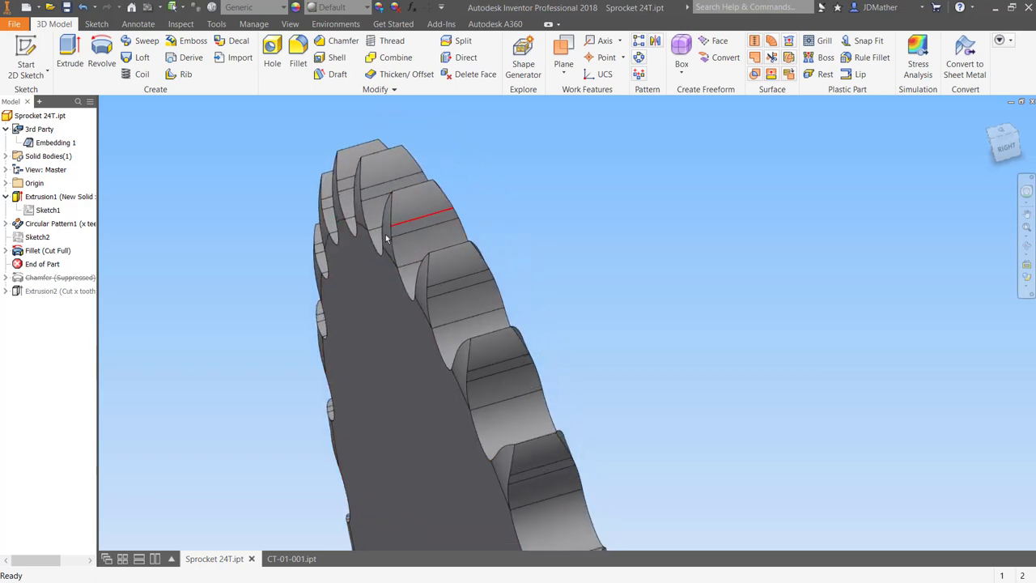
drag(37, 264, 35, 280)
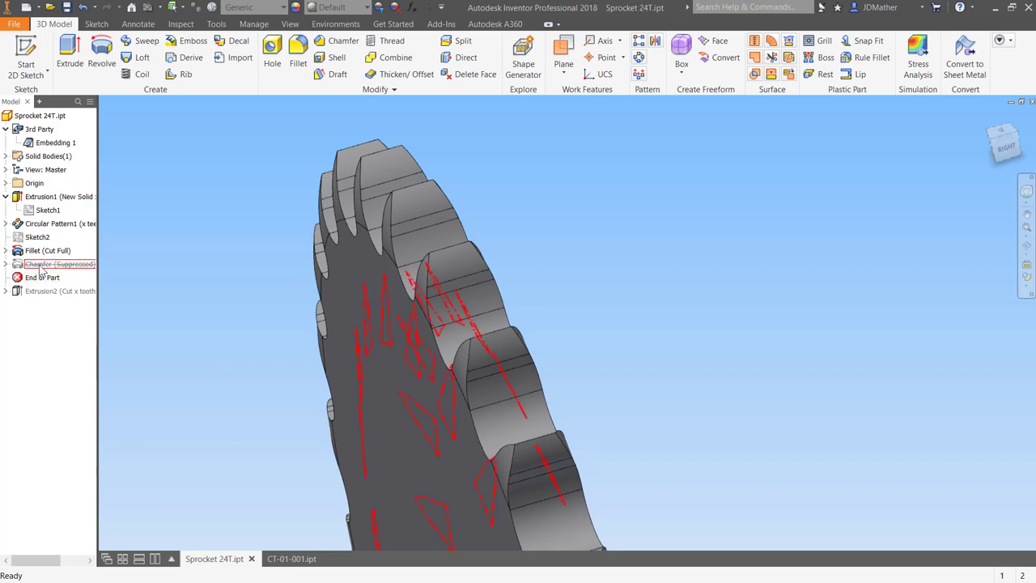
Unsuppress the Chamfer feature so the teeth get chamfered edges.
right_click(39, 267)
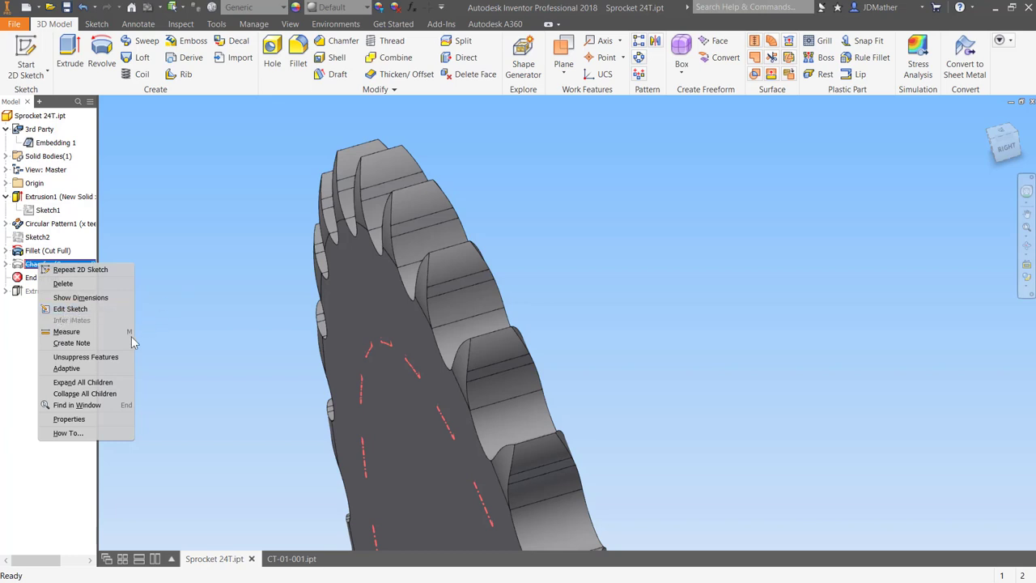
click(84, 357)
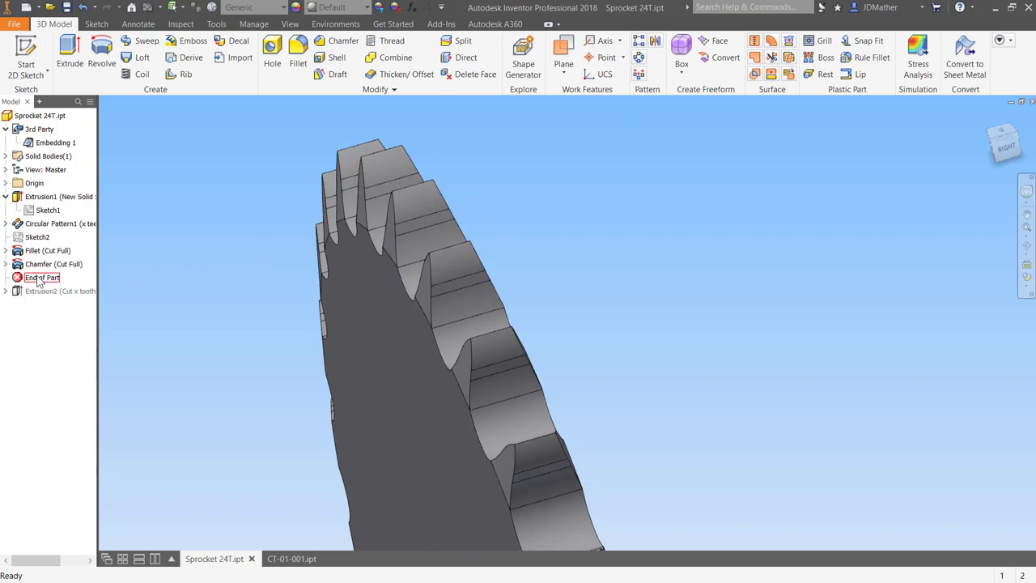
Move End of Part below Extrusion2 to cut the keyed hub bore, then view the whole sprocket.
drag(37, 277, 38, 296)
scroll(320, 166, down, 3)
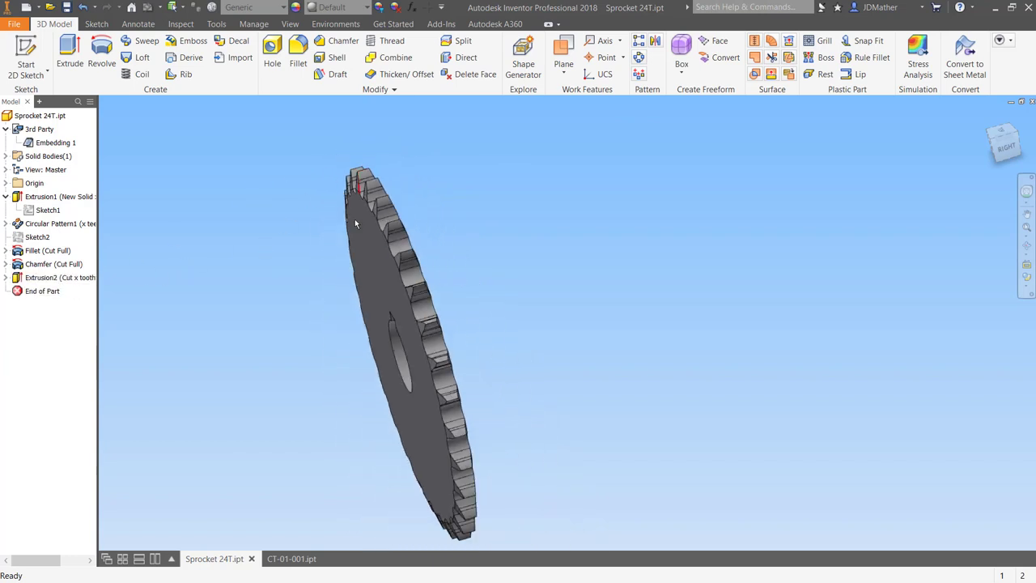
scroll(349, 364, up, 2)
shift+middle_drag(359, 344, 361, 301)
key(Home)
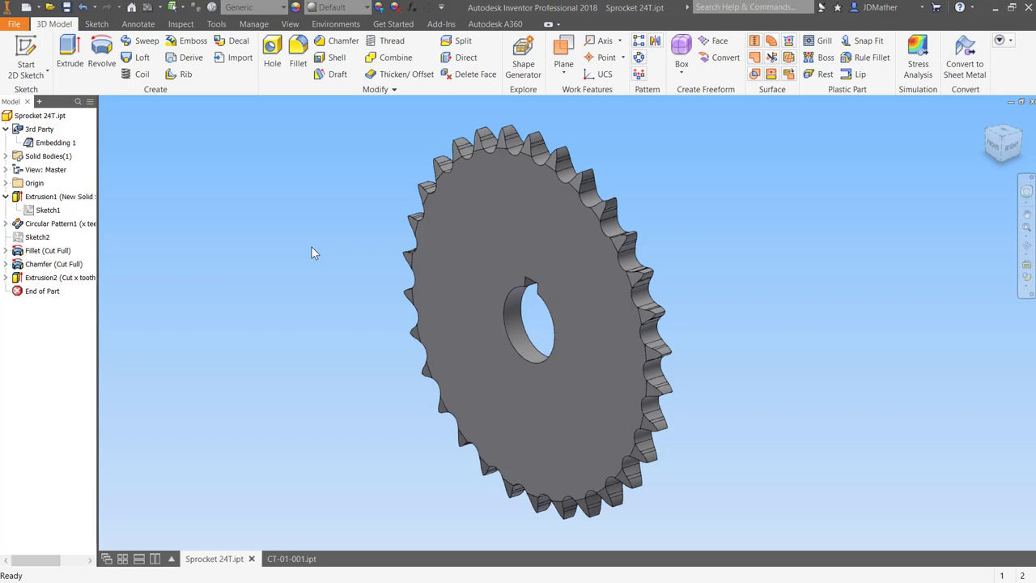
right_click(50, 212)
click(79, 246)
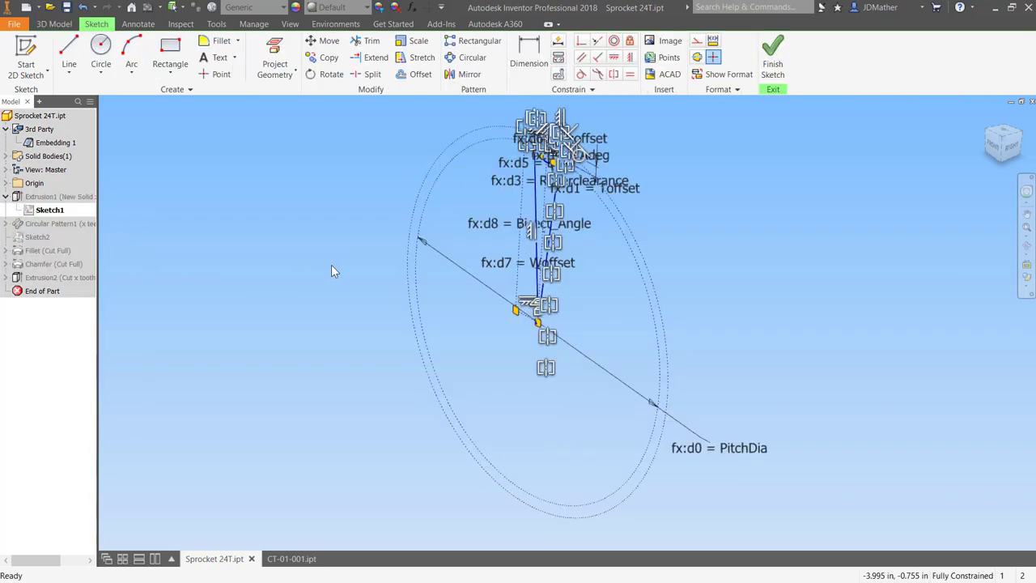
click(984, 148)
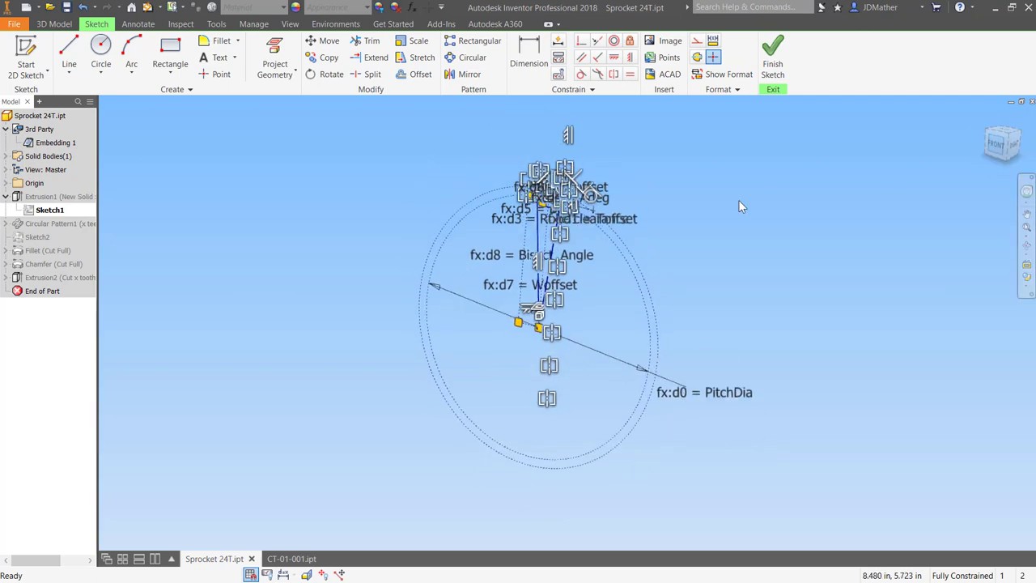
scroll(562, 257, up, 5)
scroll(562, 242, up, 2)
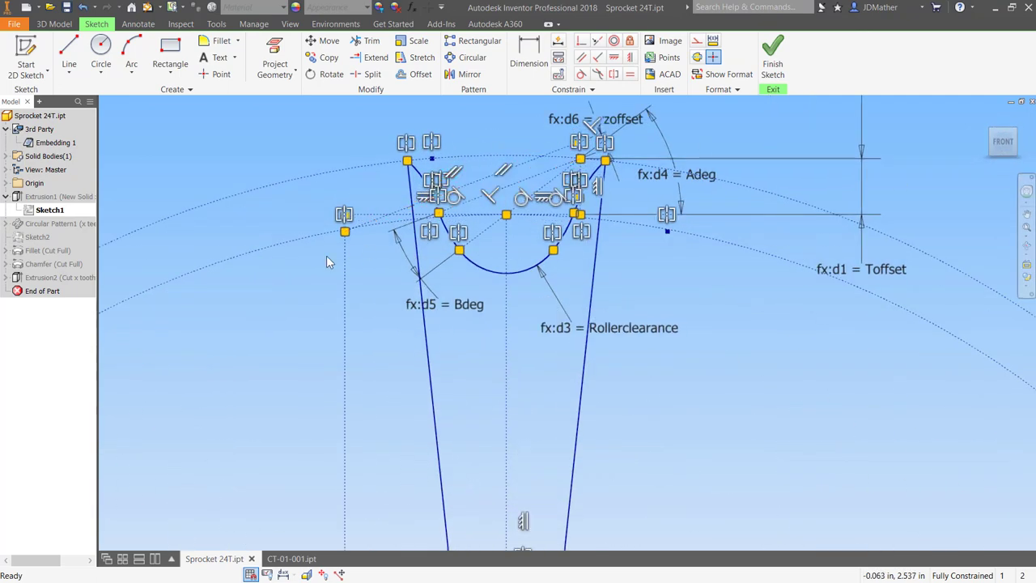
click(266, 574)
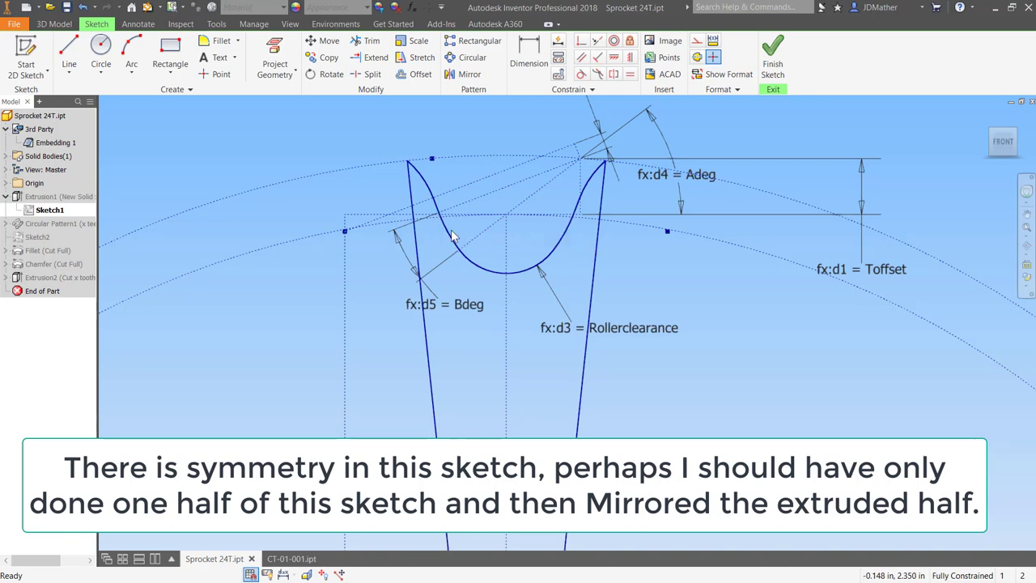
scroll(414, 243, down, 3)
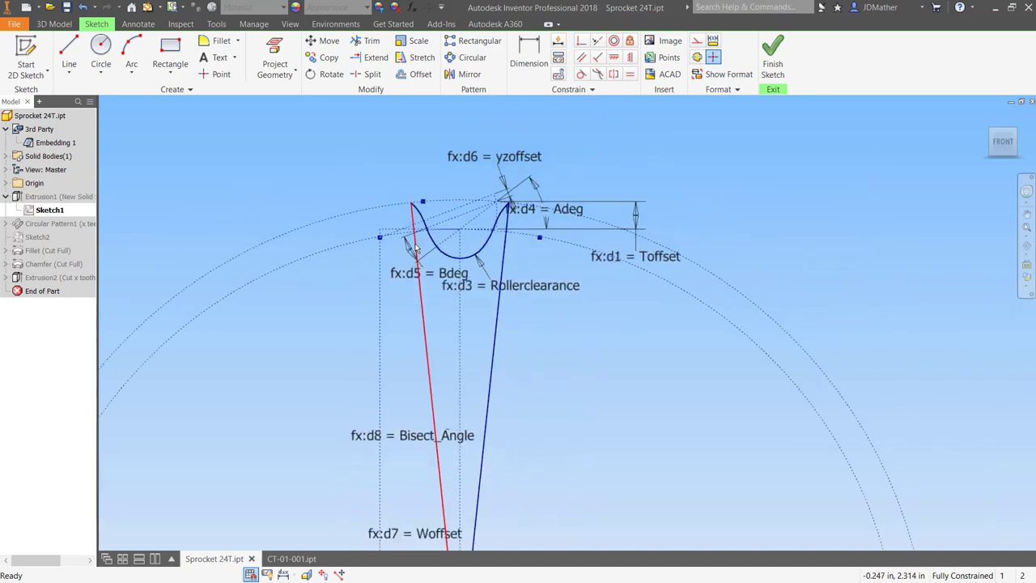
scroll(361, 165, up, 1)
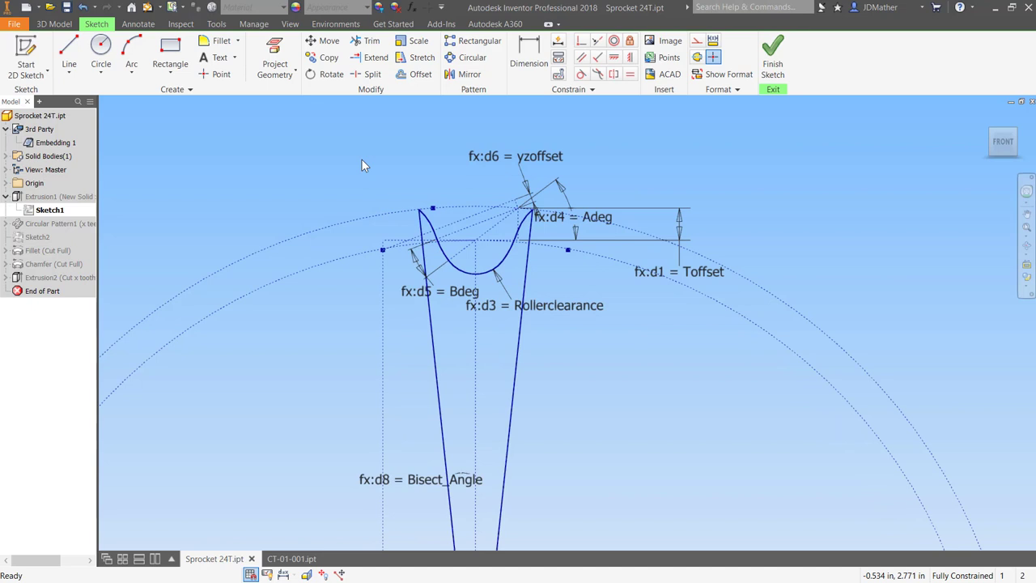
Finish the sketch and open the Embedding 1 worksheet for editing.
click(772, 53)
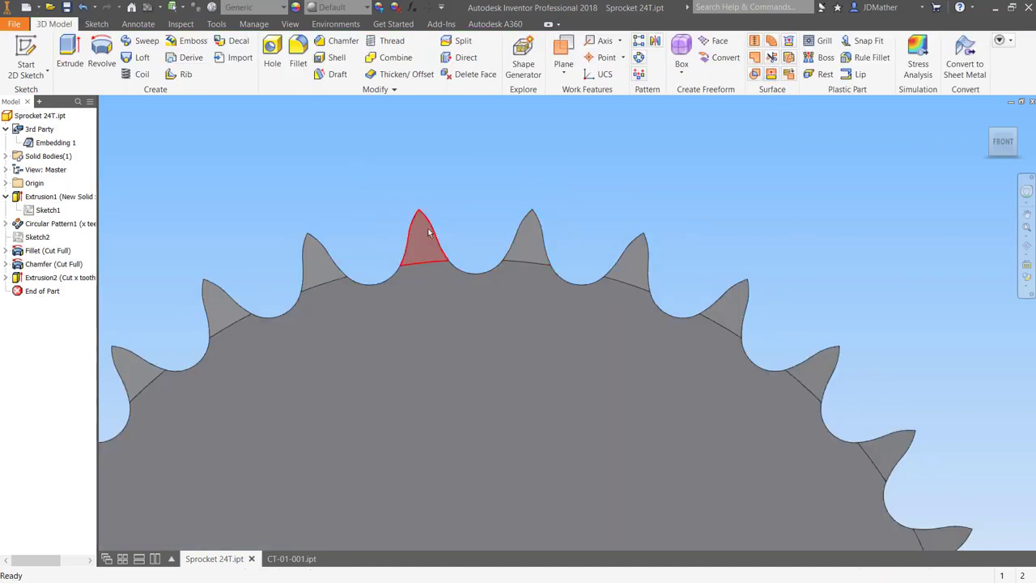
scroll(453, 199, down, 3)
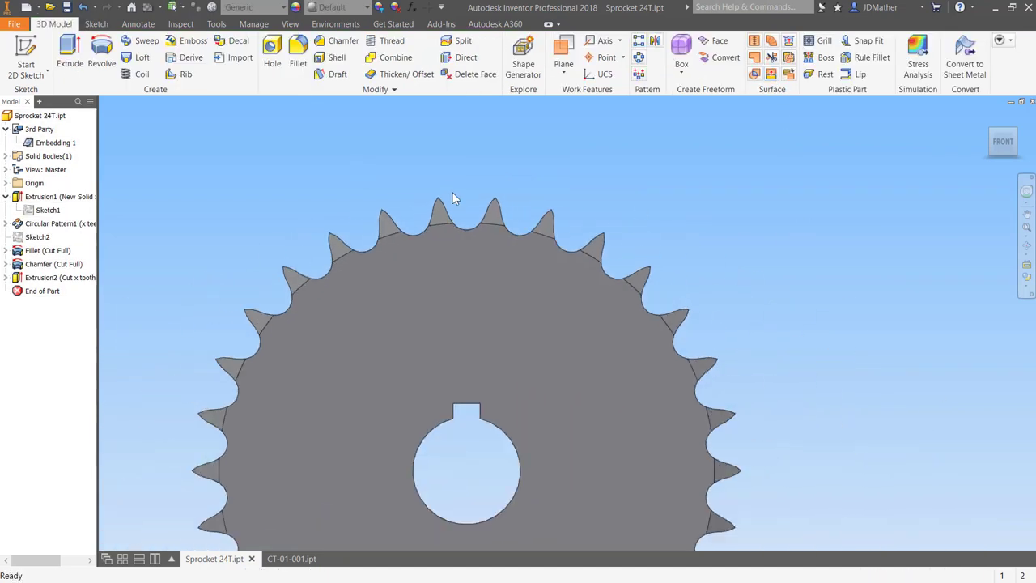
right_click(47, 143)
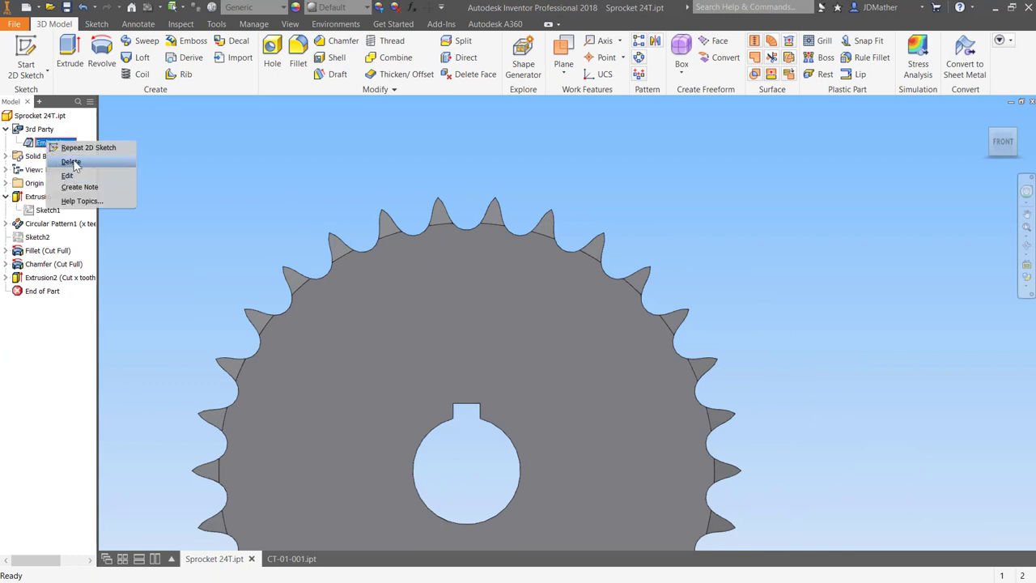
click(71, 162)
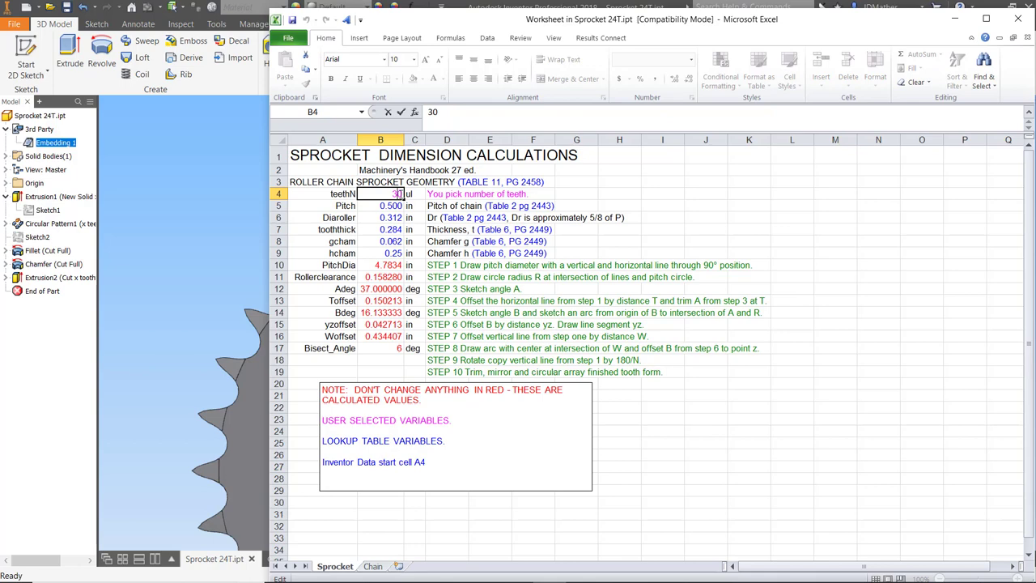
Change teethN in cell B4 to 10 and close the worksheet to apply it.
double_click(396, 194)
text(10)
key(Return)
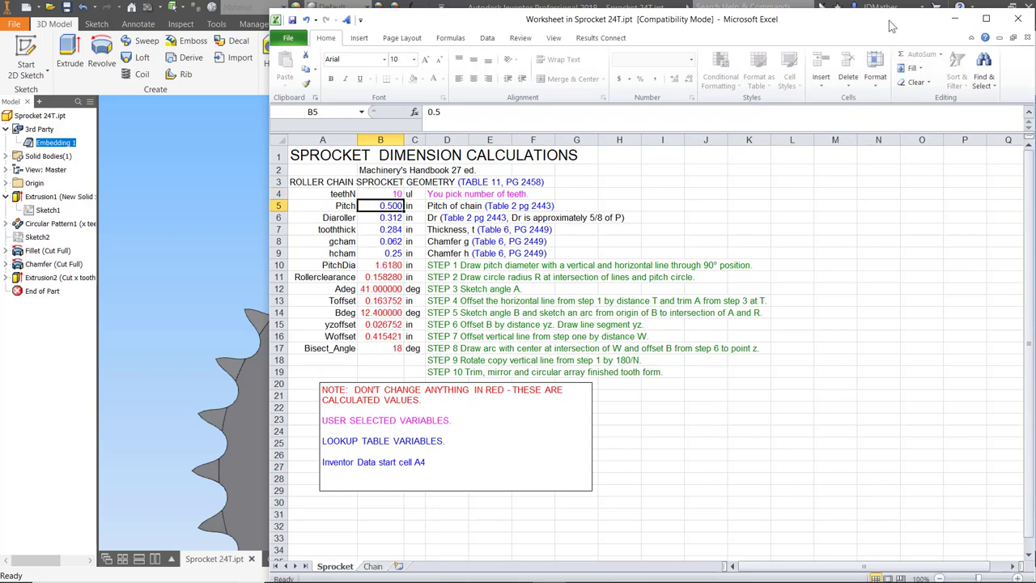
drag(894, 28, 1031, 119)
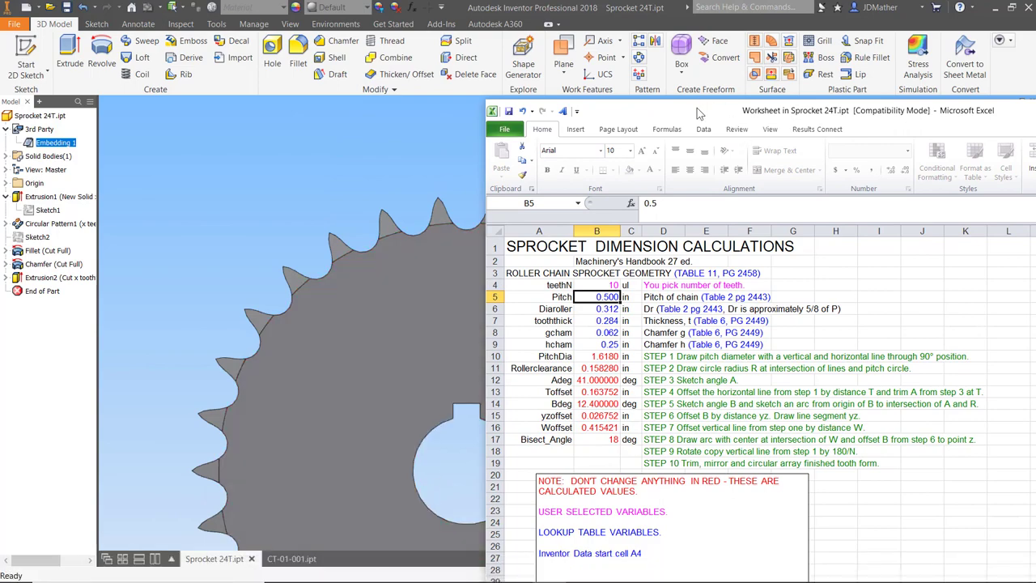
drag(697, 107, 356, 9)
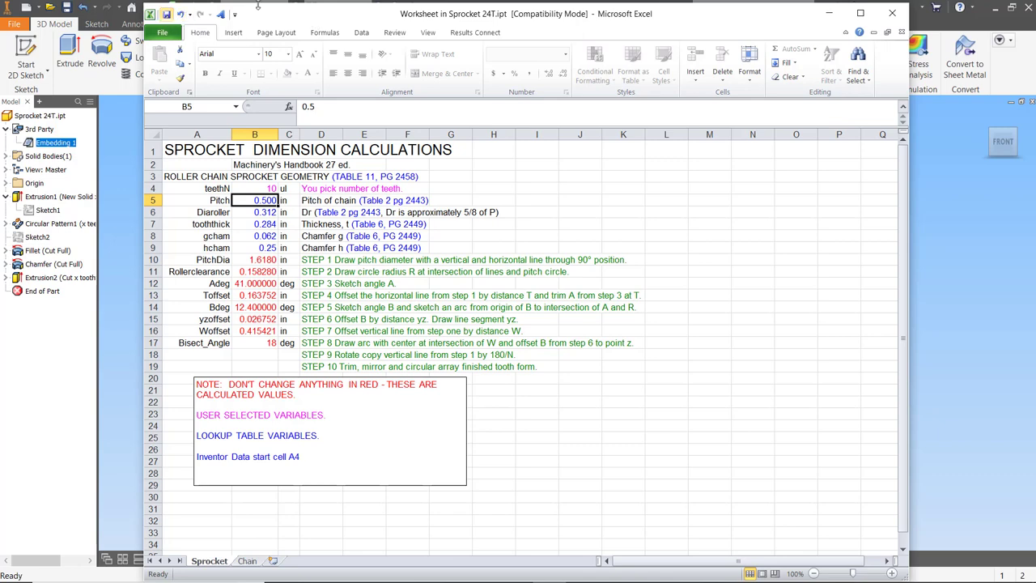
click(894, 14)
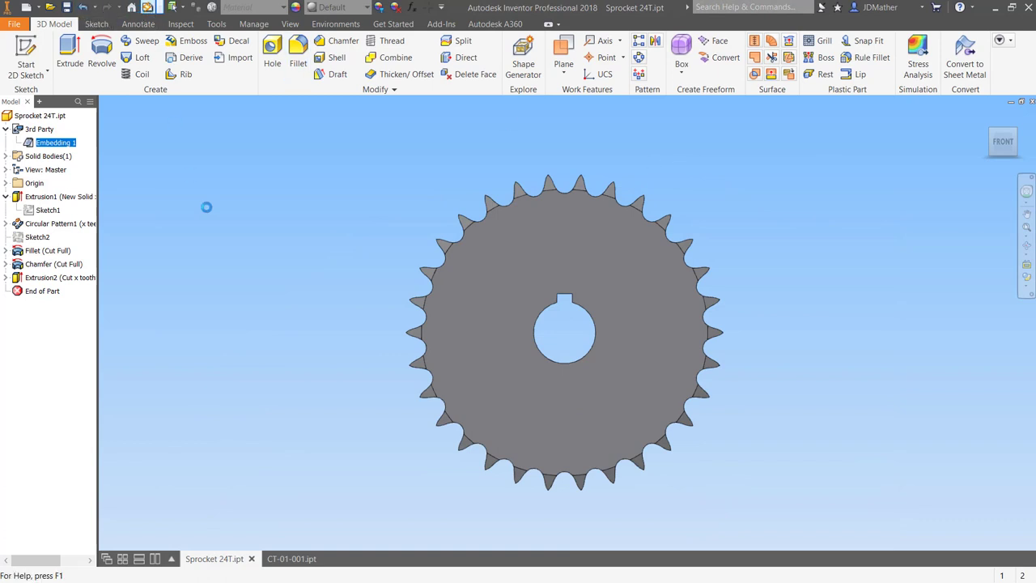
Zoom in and out to inspect the regenerated 10-tooth sprocket.
scroll(575, 312, up, 8)
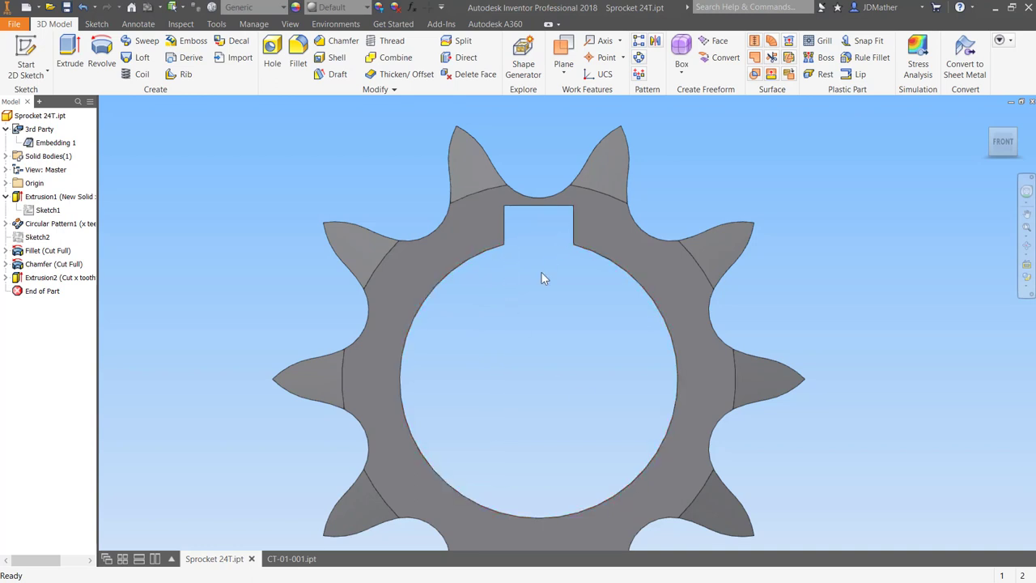
scroll(542, 278, down, 3)
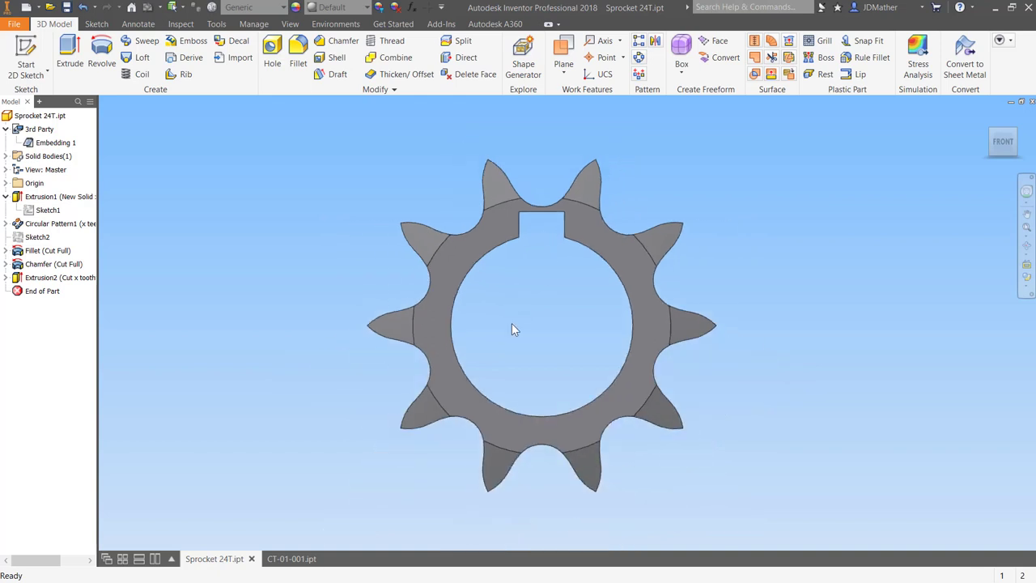